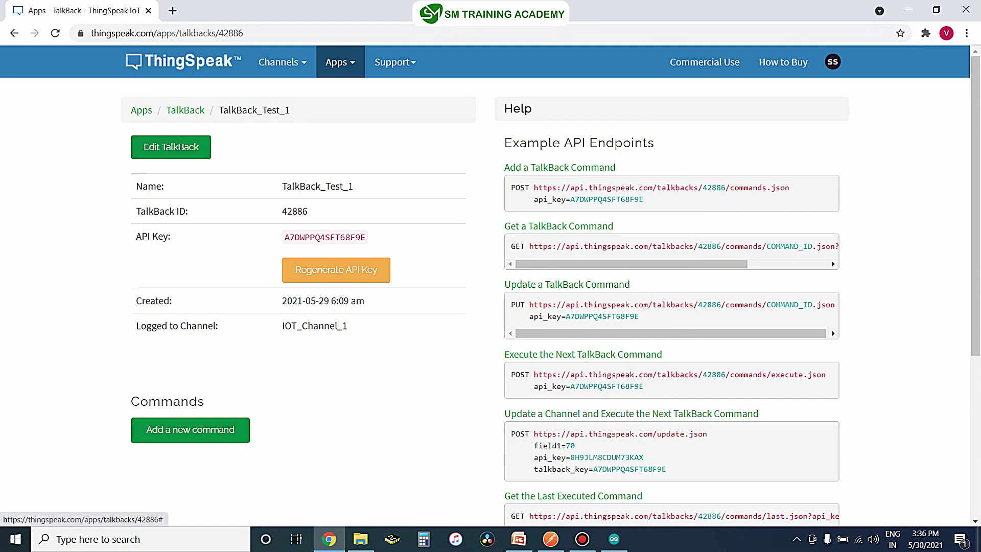
- Add a command at position 1 with command string L1 to TalkBack_Test_1 and save the TalkBack
left_click(341, 62)
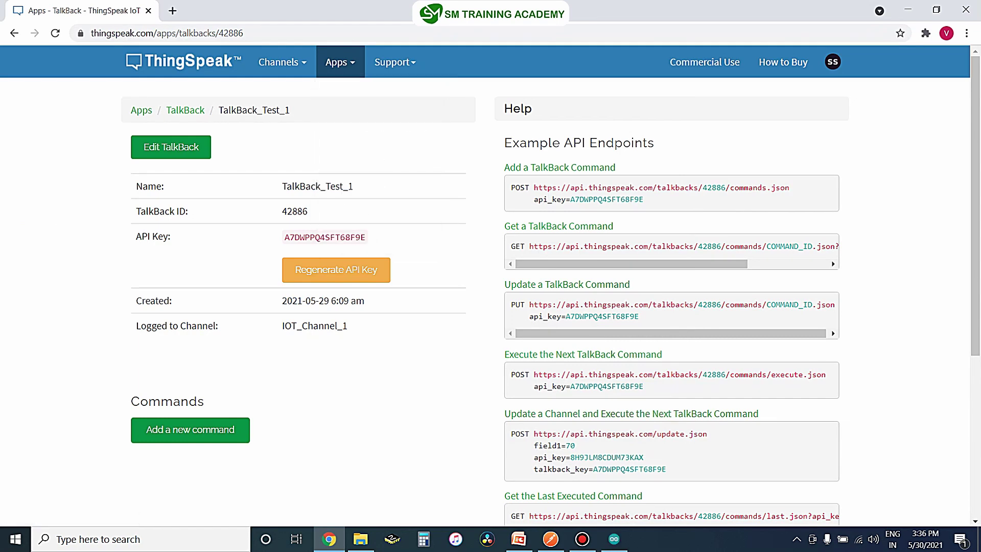
left_click(190, 429)
left_click(170, 147)
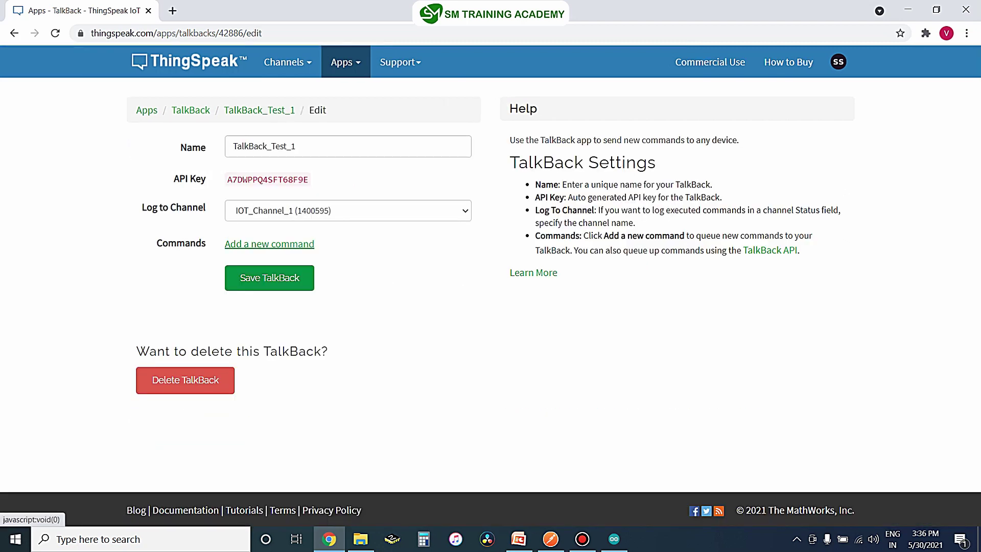
left_click(270, 244)
left_click(288, 252)
type("1")
left_click(307, 295)
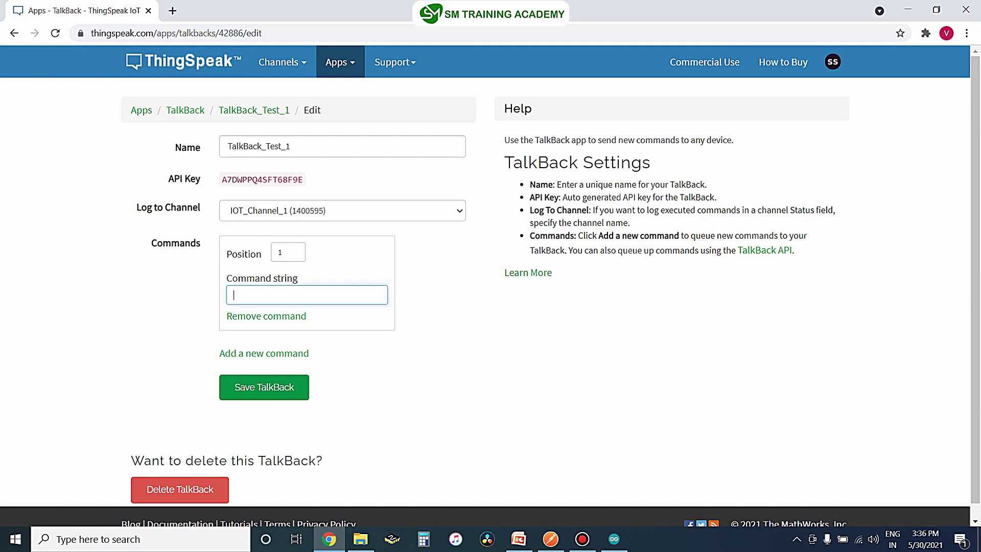
type("l")
type("L1")
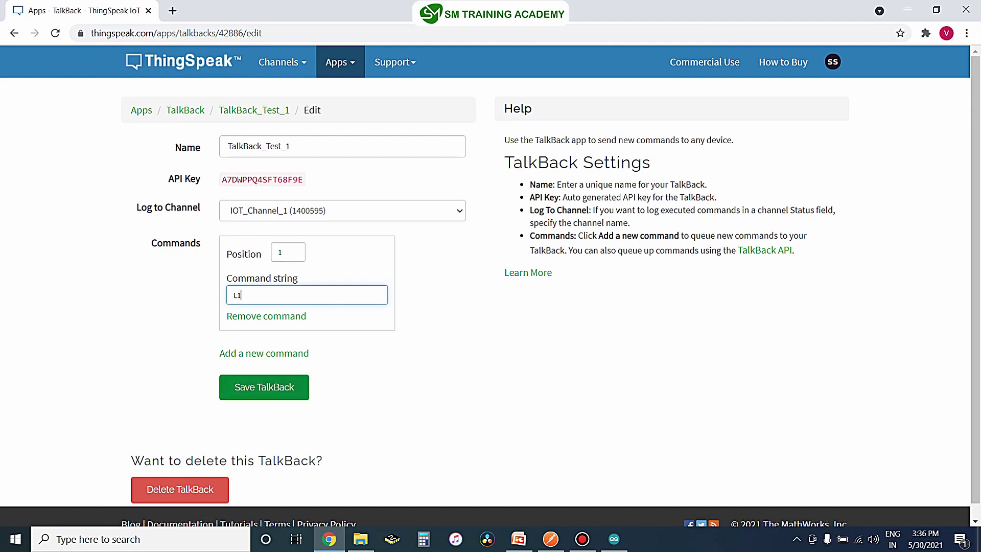
left_click(264, 387)
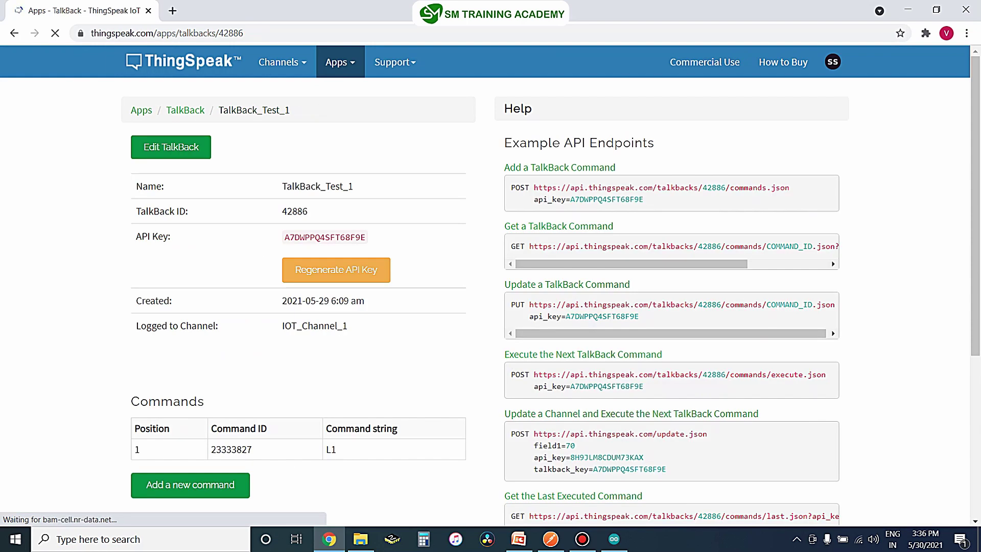
- Check the command ID and command string of the new entry in the Commands table
scroll(231, 385, "down", 1)
double_click(231, 386)
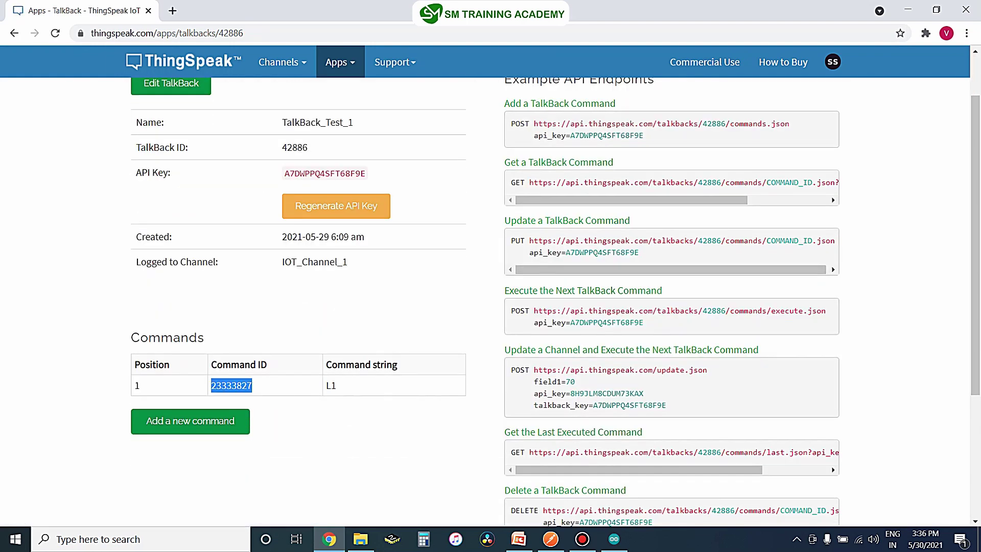
double_click(331, 385)
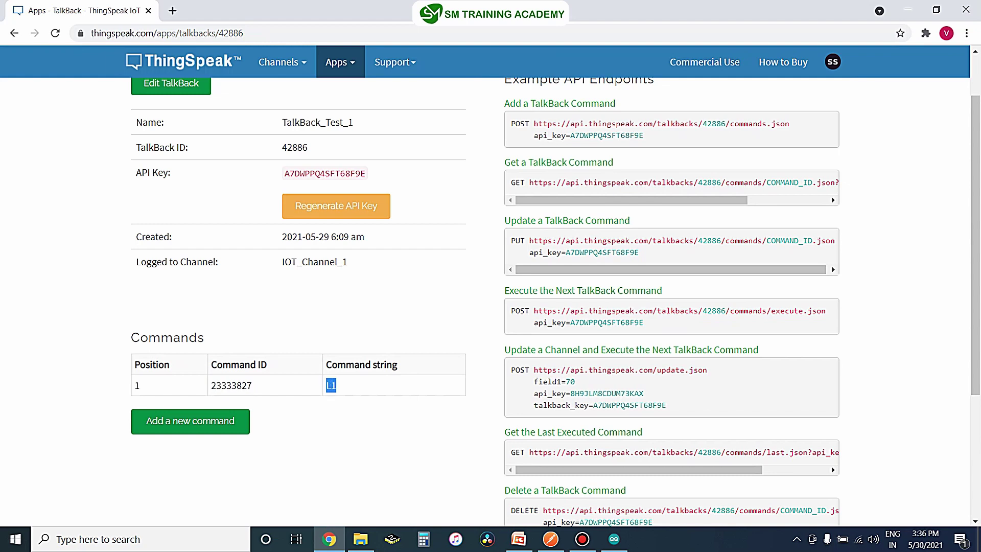
left_click(550, 539)
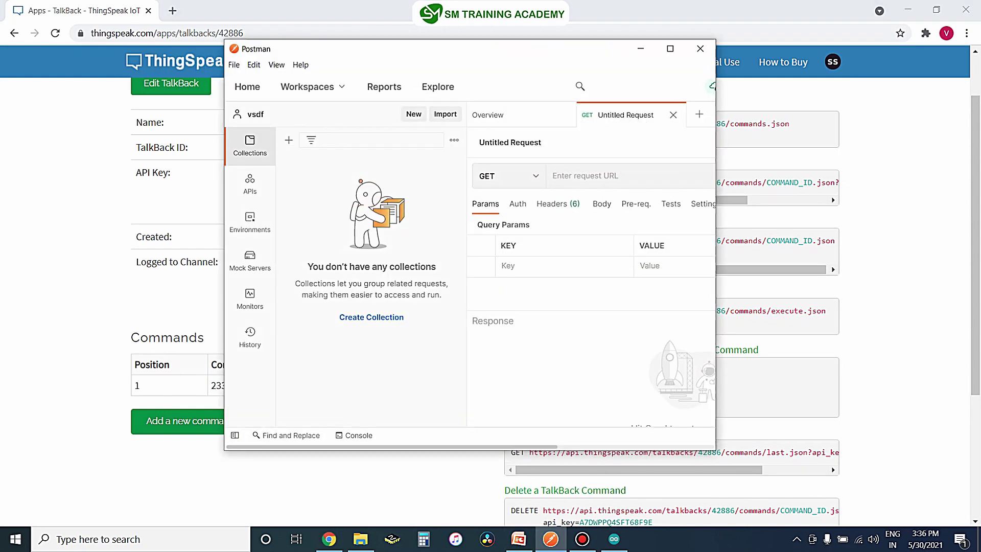
left_click(671, 49)
left_click(935, 7)
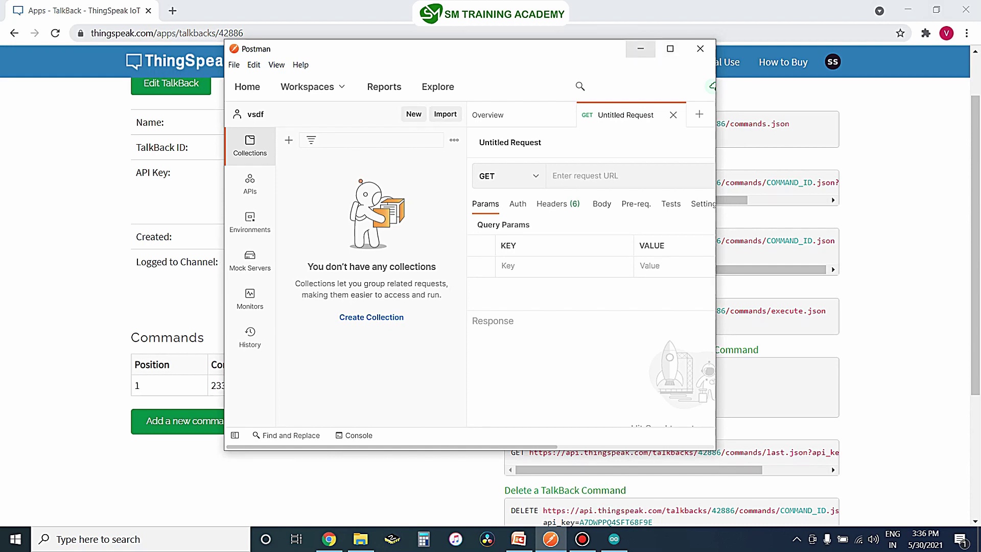
left_click(640, 49)
scroll(649, 270, "up", 1)
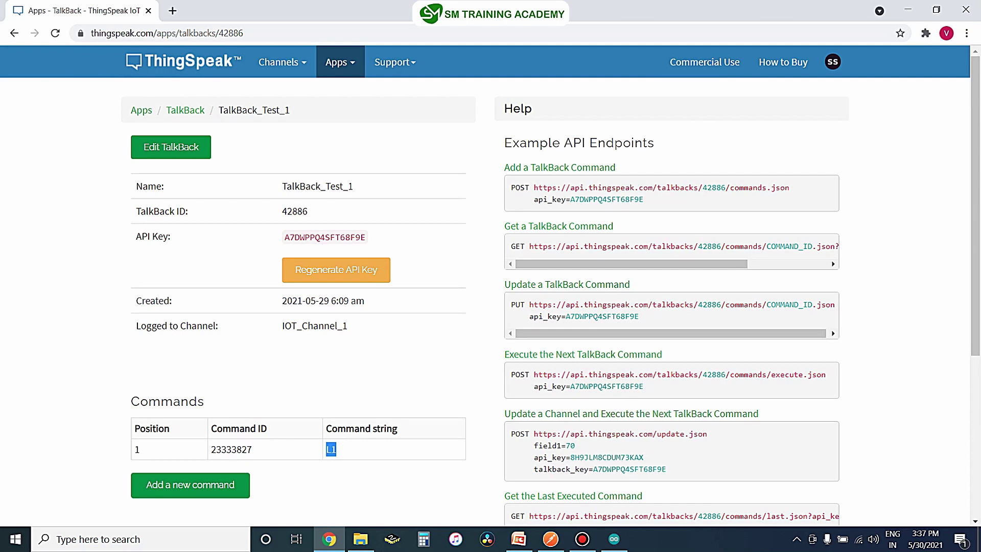
scroll(491, 301, "down", 1)
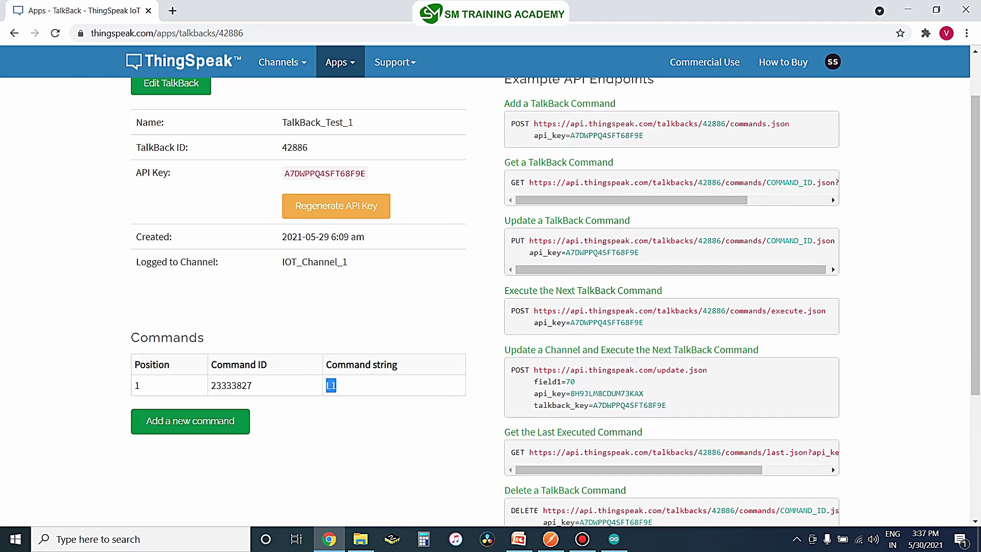
- Copy the Update a TalkBack Command address with its API key and paste it as the request URL in Postman
left_click_drag(529, 241, 639, 252)
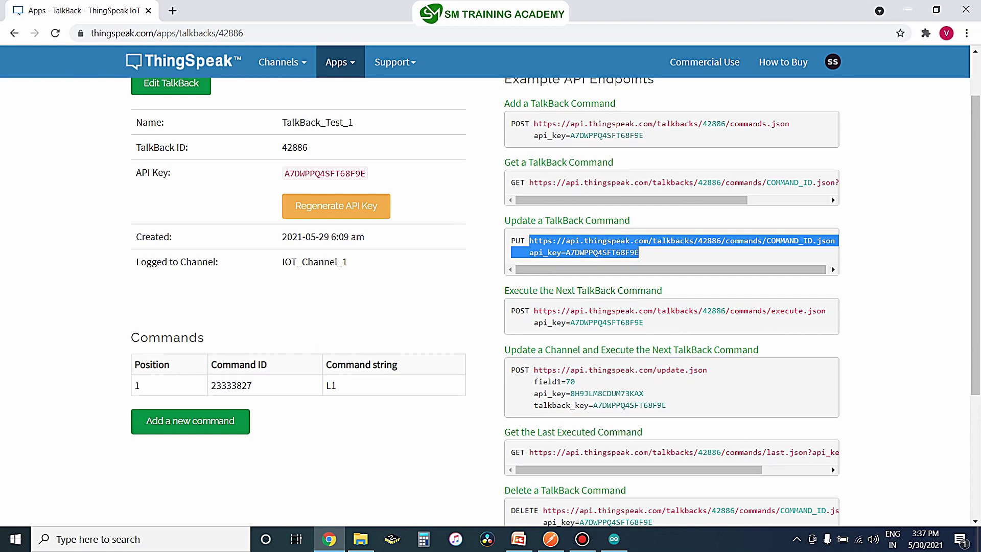
double_click(331, 386)
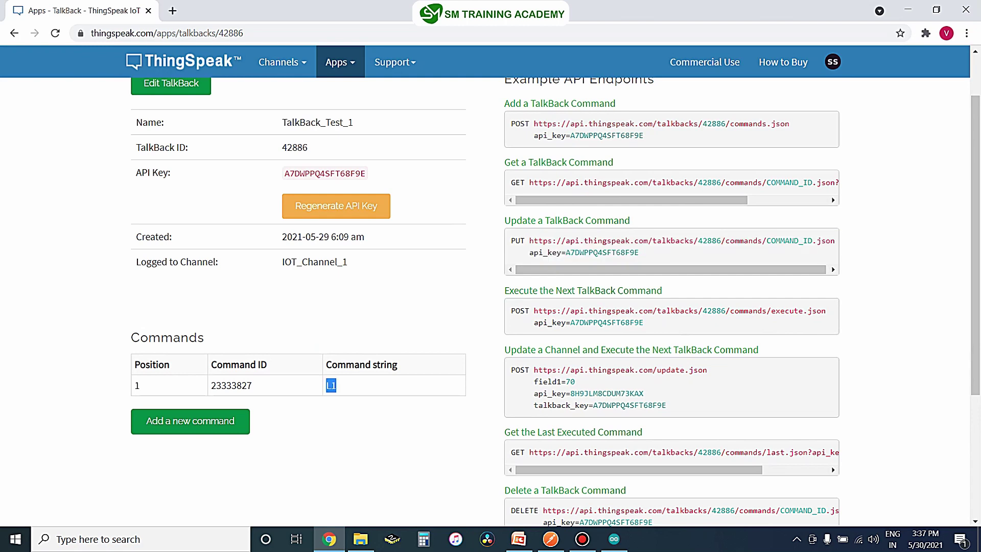
left_click_drag(529, 240, 638, 252)
key("ctrl+c")
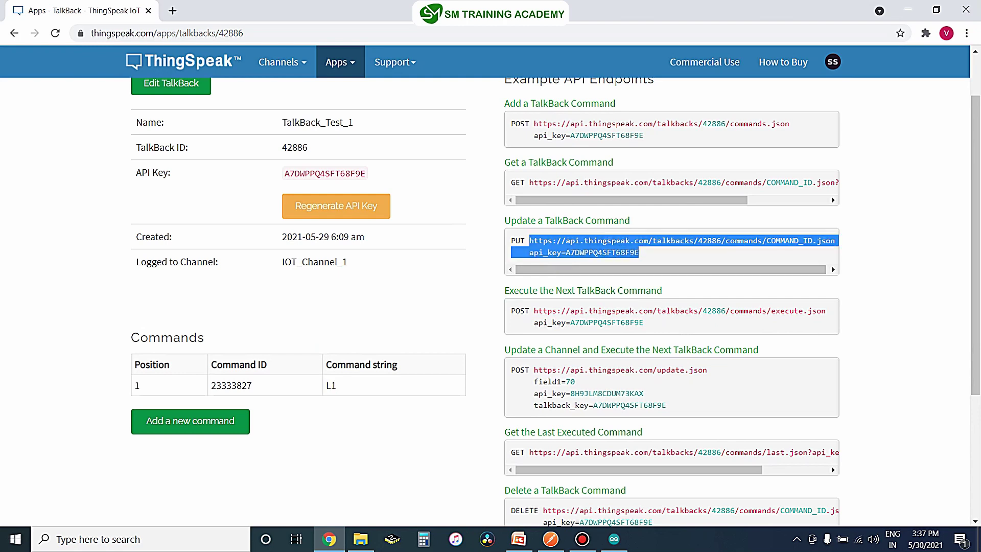
left_click(551, 539)
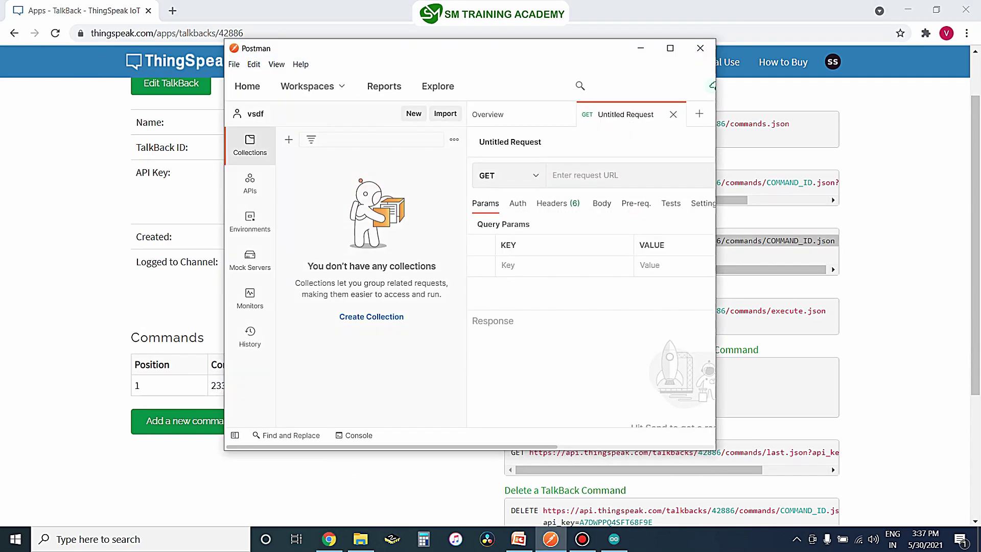
left_click(585, 175)
key("ctrl+v")
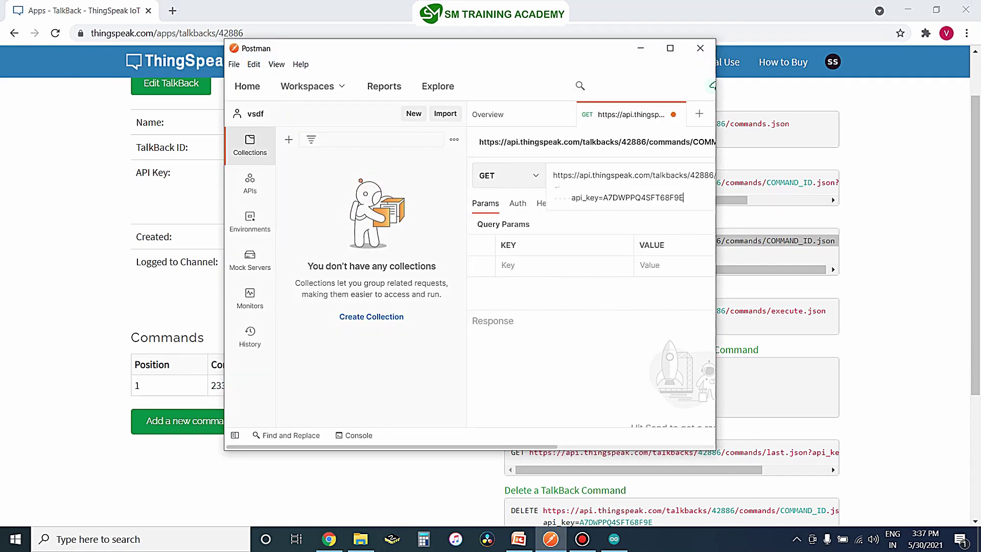
left_click(889, 153)
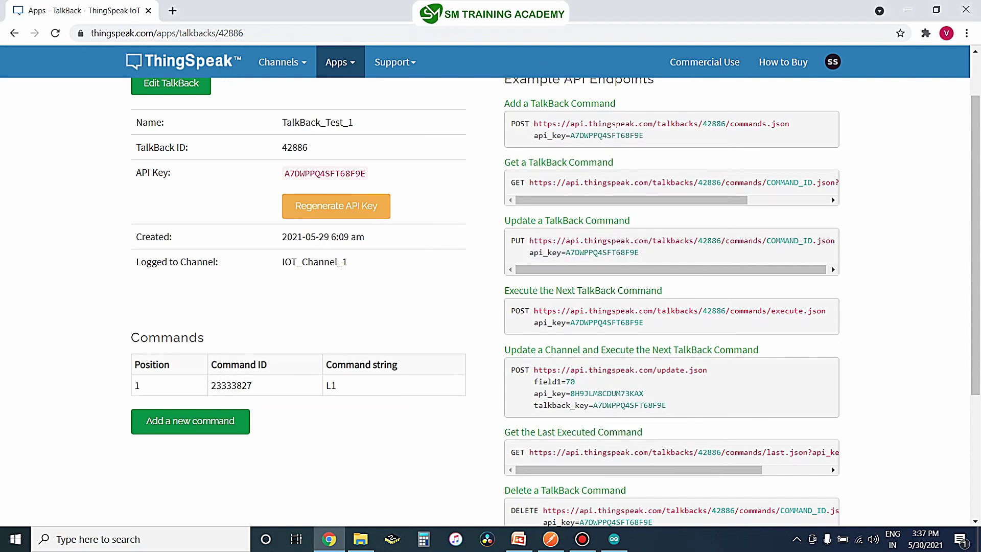
left_click_drag(639, 253, 530, 241)
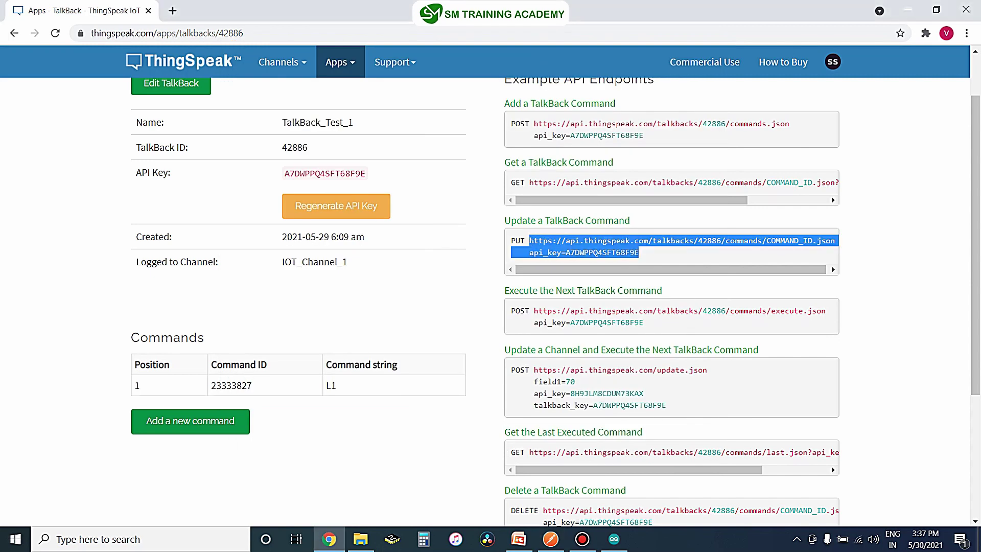
left_click(551, 539)
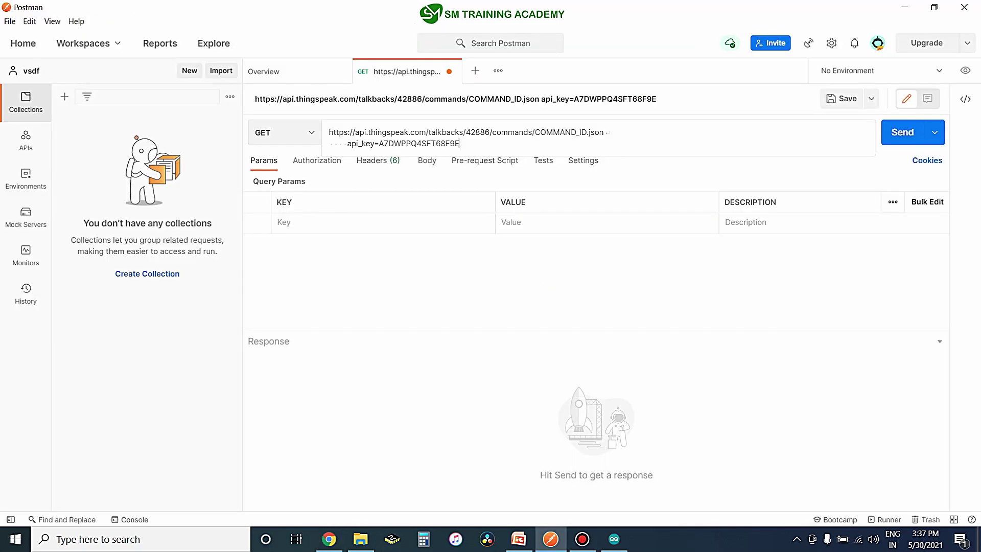
- Remove the line break and spaces before api_key in the request URL and put a question mark after COMMAND_ID.json
key("Delete")
key("Delete")
key("Delete")
key("Delete")
key("Delete")
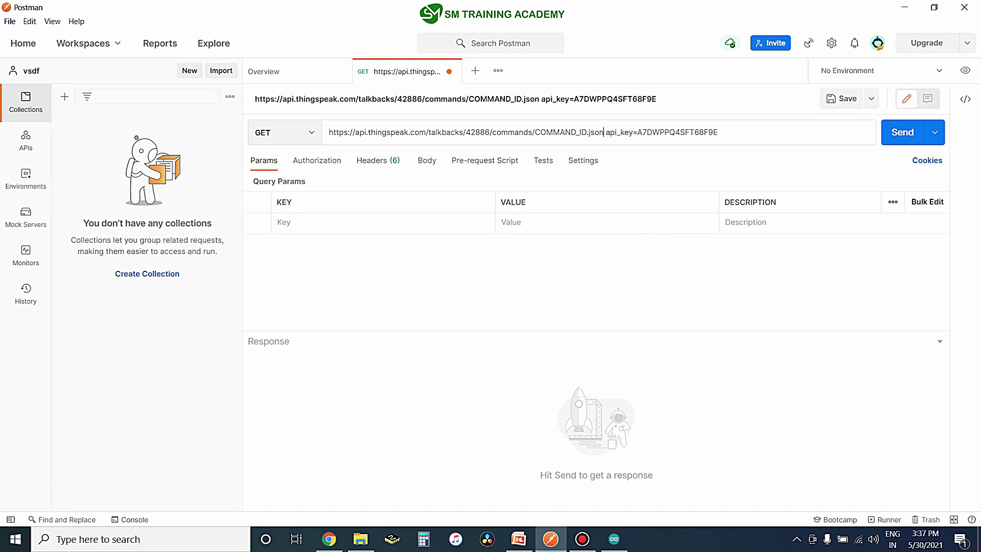
type("?")
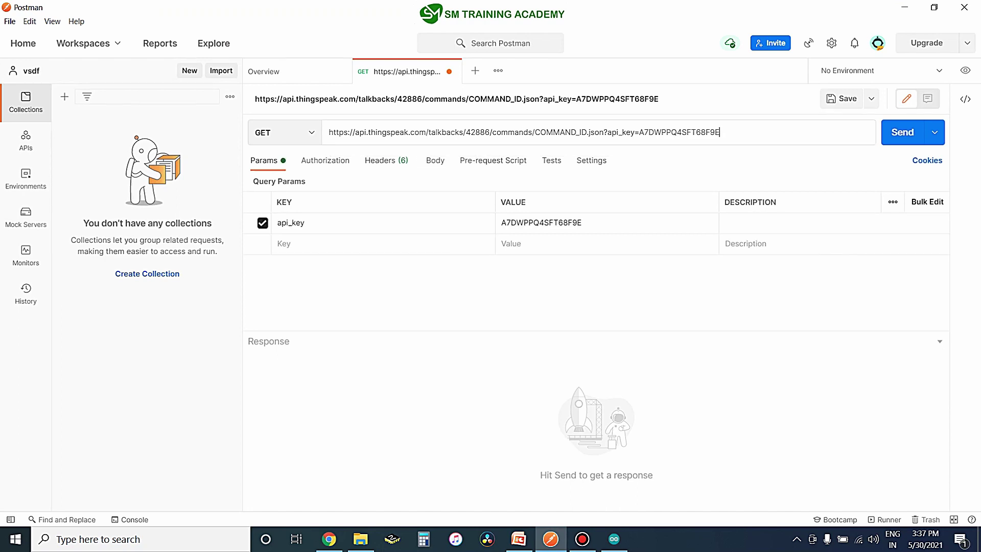
type("&COMMAND")
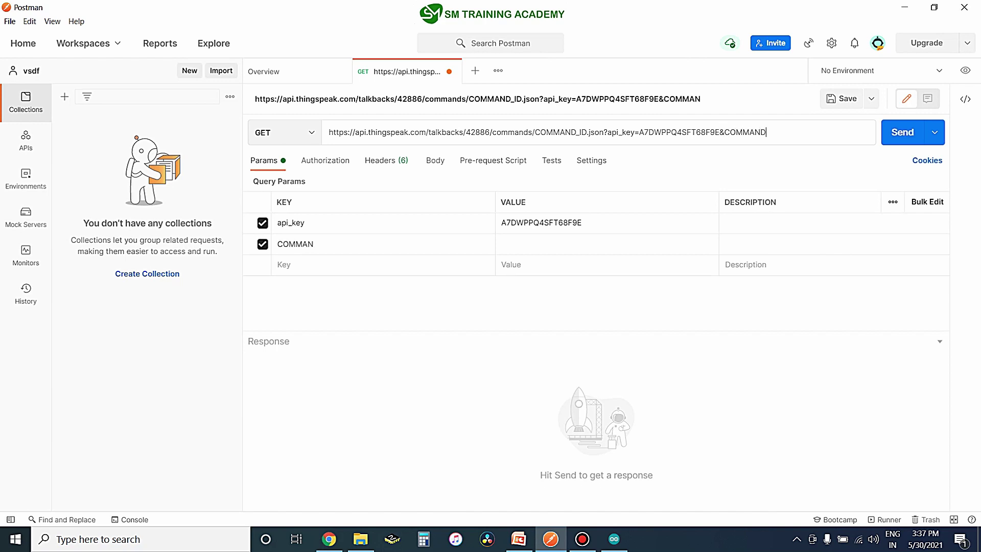
type("_STRING")
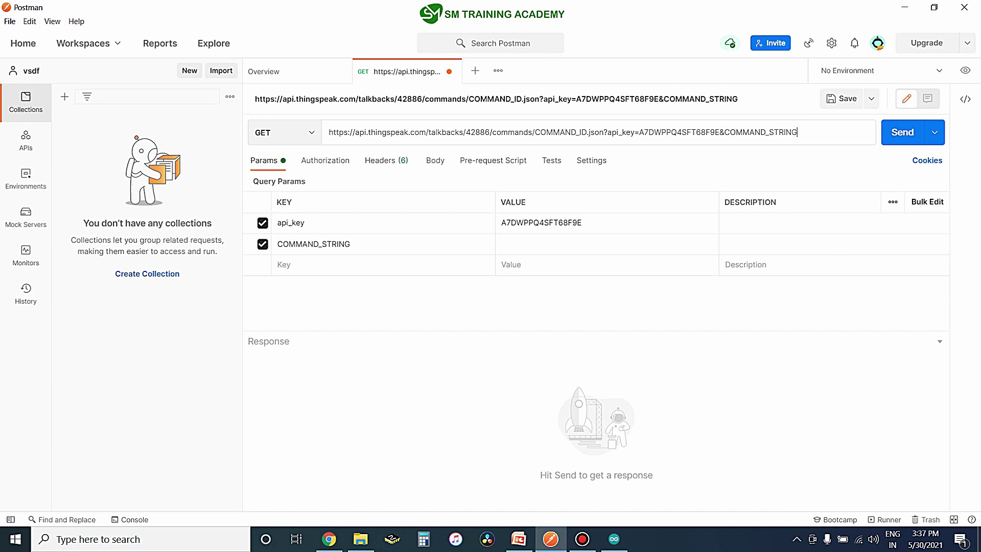
key("BackSpace")
key("BackSpace")
key("BackSpace")
key("BackSpace")
key("BackSpace")
key("BackSpace")
key("BackSpace")
key("BackSpace")
key("BackSpace")
key("BackSpace")
key("BackSpace")
key("BackSpace")
key("BackSpace")
key("BackSpace")
key("BackSpace")
- Append the parameter command_string=L2 to the request URL and set the request method to PUT
type("&C")
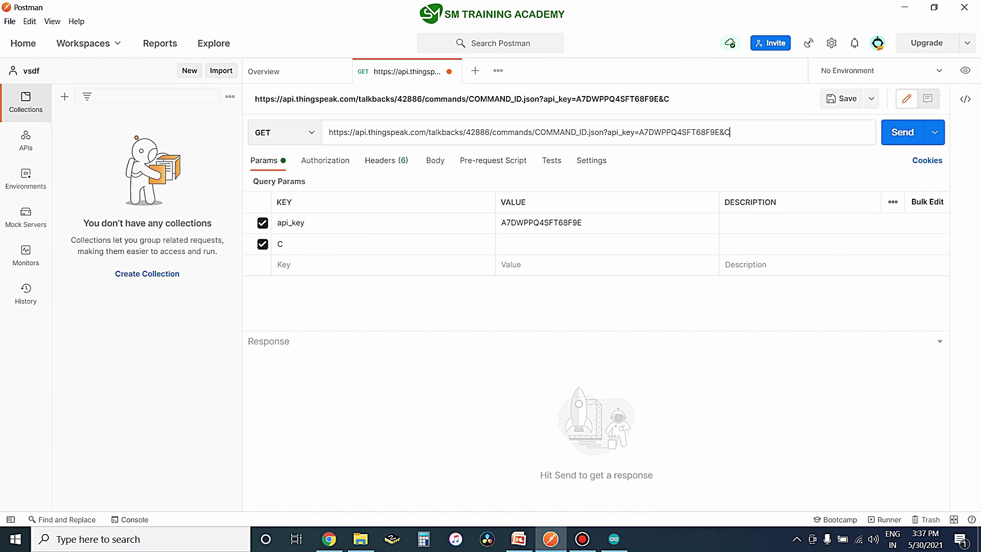
key("BackSpace")
type("command_string")
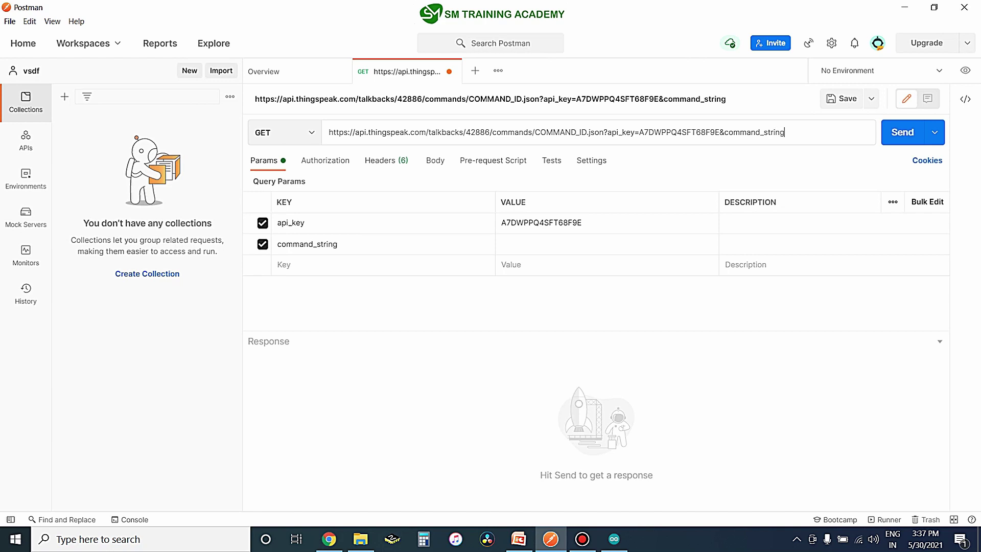
type("=L2")
left_click(285, 133)
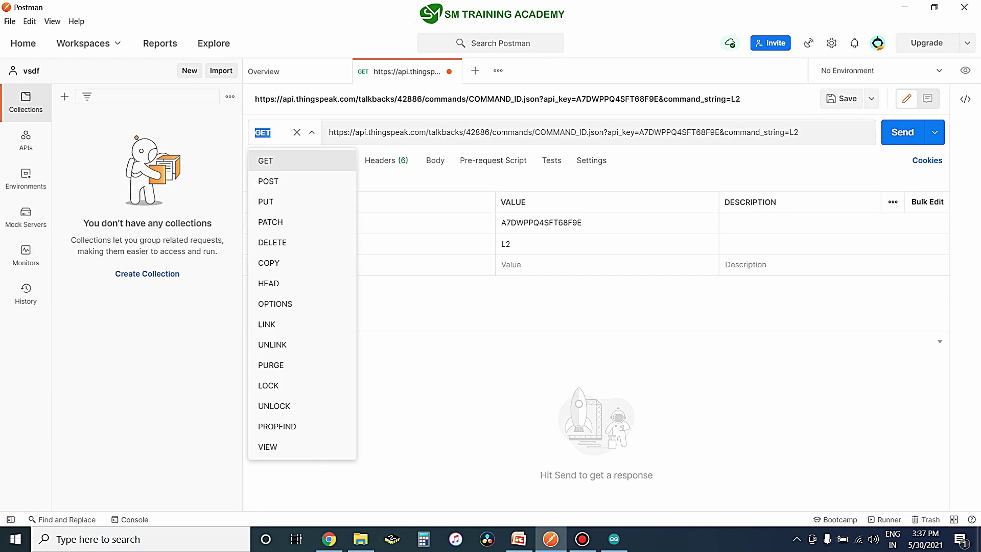
left_click(286, 201)
left_click(286, 201)
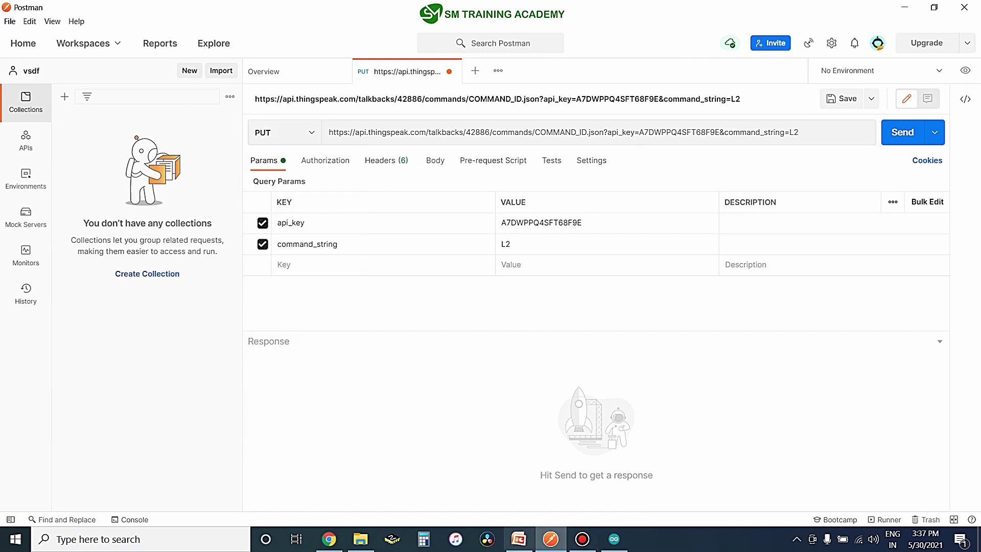
- Check the request method of the Update a TalkBack Command example in ThingSpeak, and return to Postman
left_click(329, 539)
left_click(674, 252)
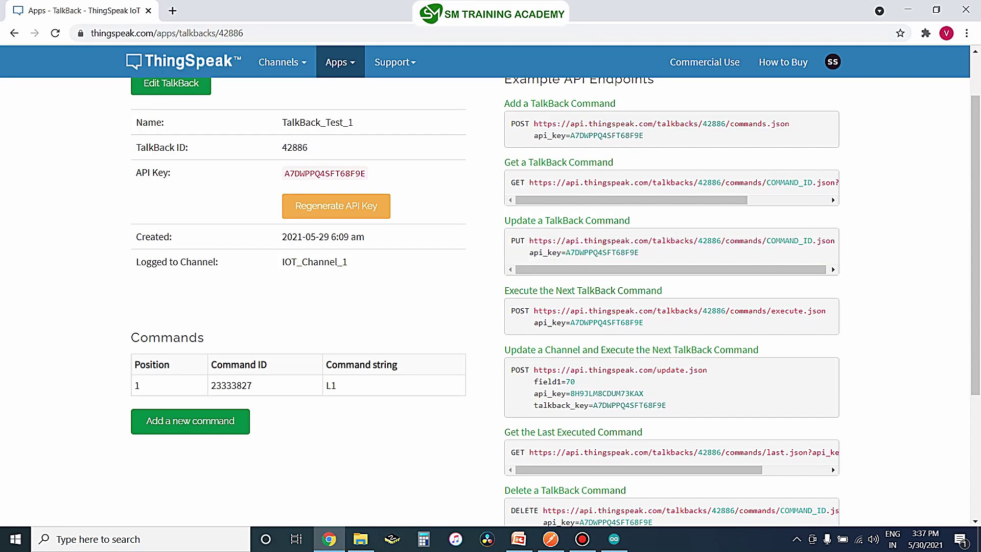
double_click(517, 241)
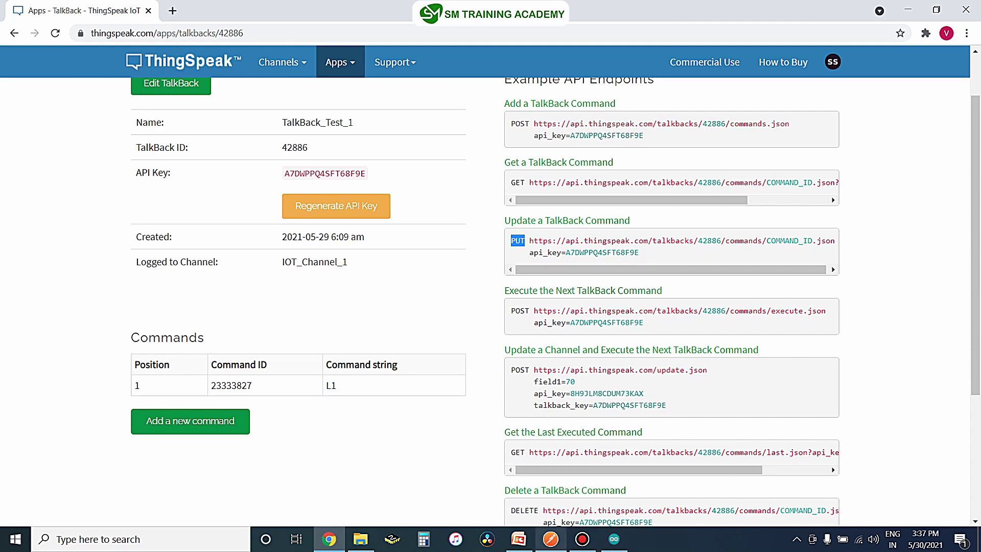
scroll(491, 301, "up", 1)
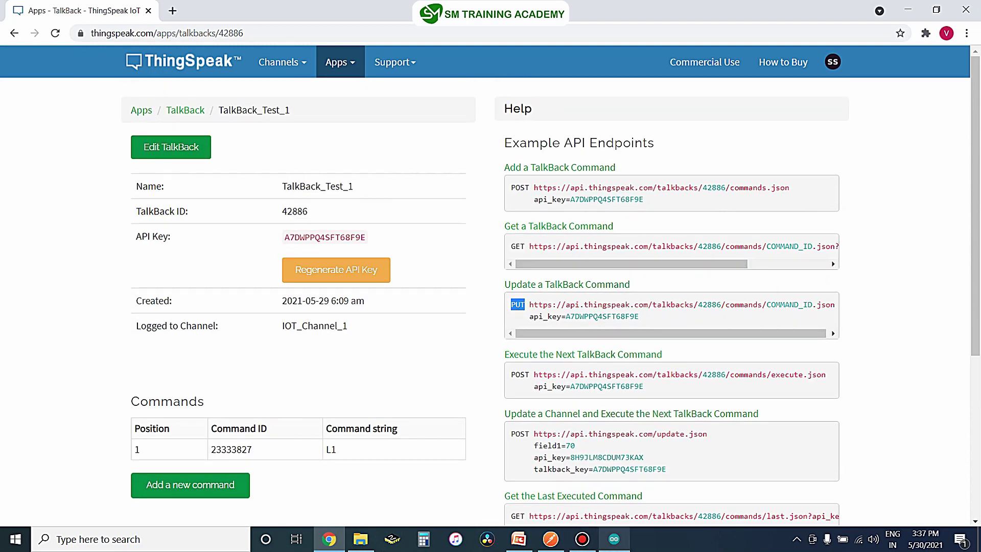
left_click(551, 539)
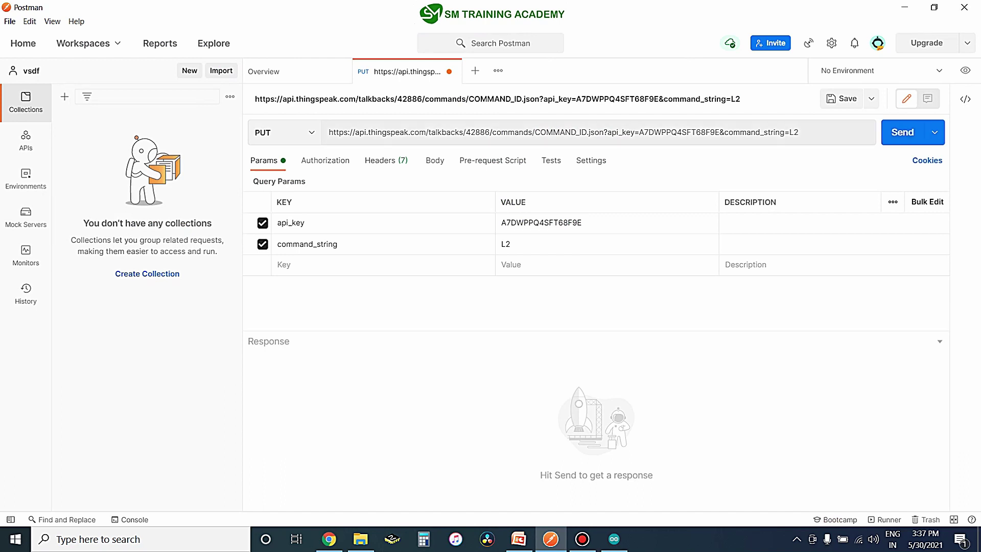
- Review the TalkBack ID, COMMAND_ID placeholder, API key and command string value in the request URL
left_click_drag(492, 133, 466, 132)
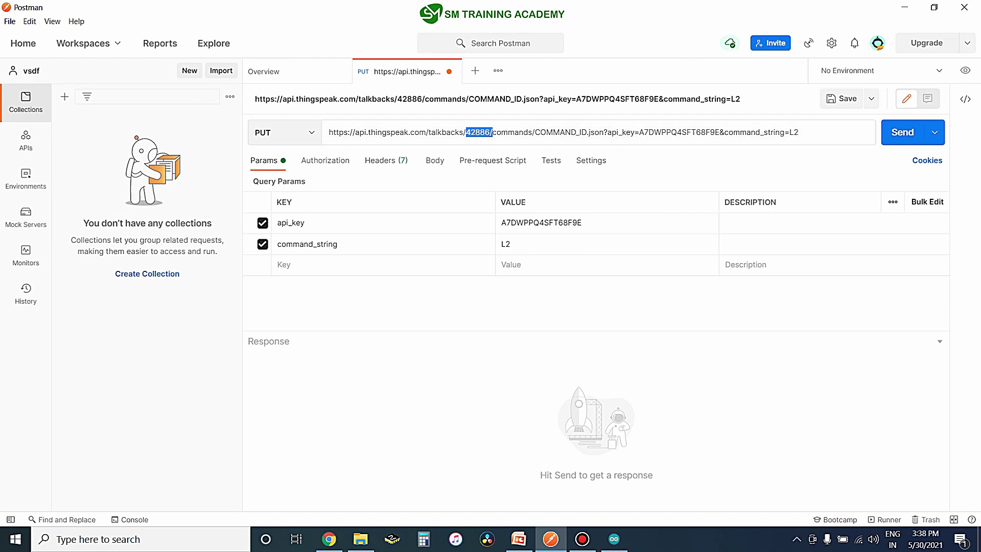
left_click_drag(587, 132, 535, 131)
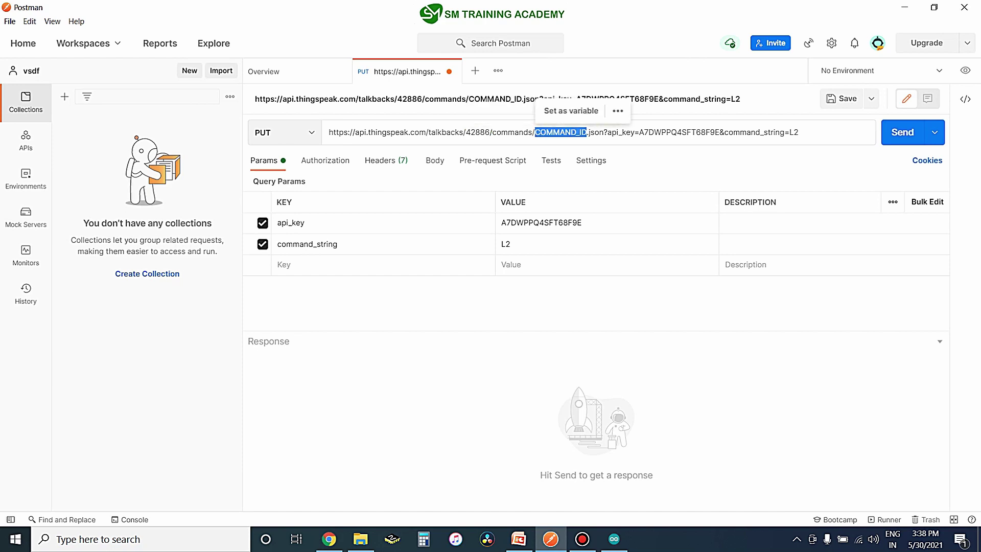
left_click_drag(639, 132, 719, 131)
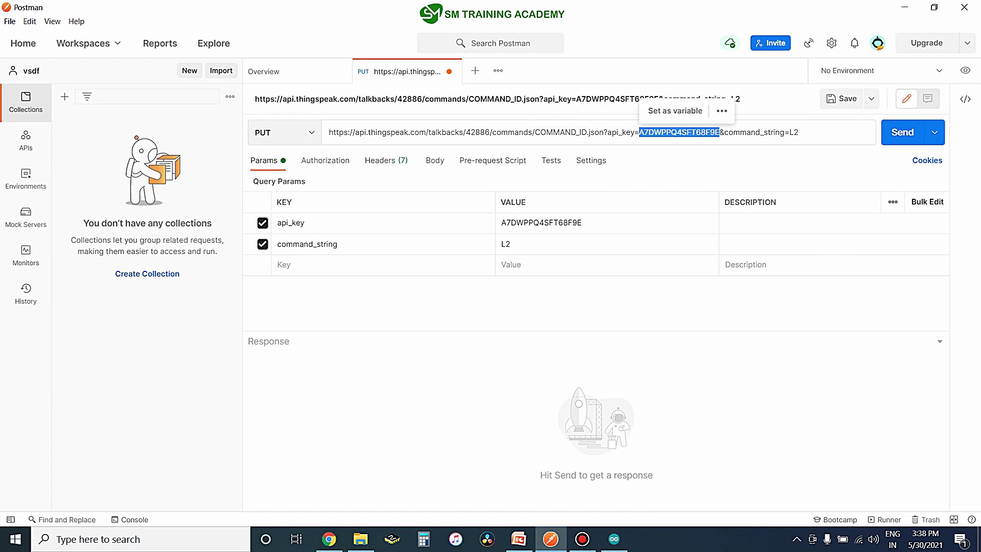
left_click_drag(799, 132, 790, 132)
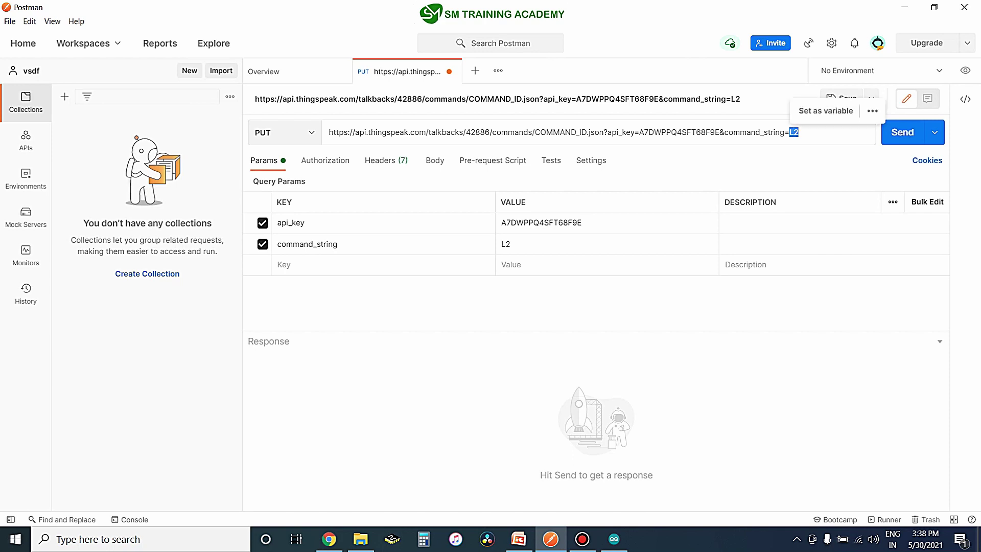
- Replace COMMAND_ID in the request URL with the Command ID 23333827 copied from ThingSpeak, and send the PUT request
left_click(329, 539)
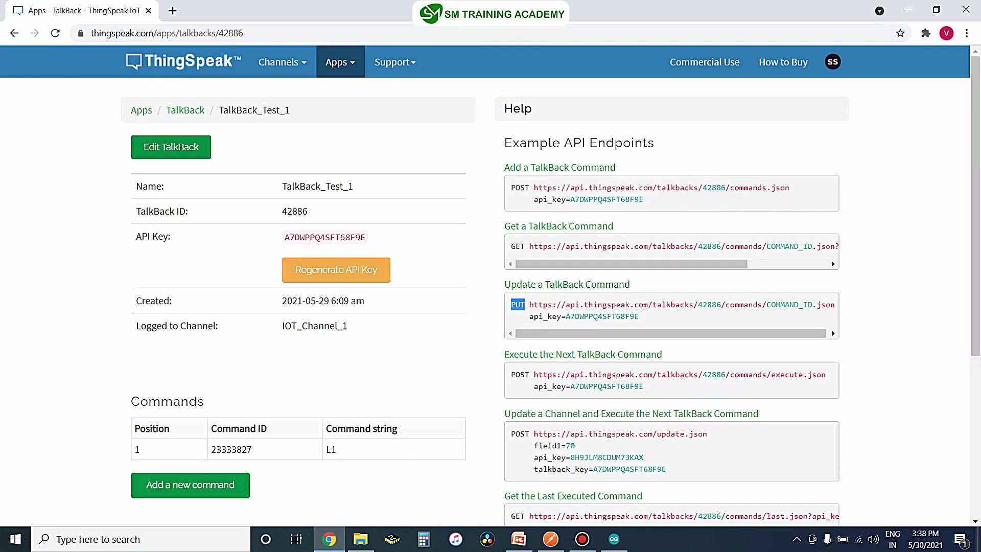
left_click_drag(252, 449, 211, 450)
key("ctrl+c")
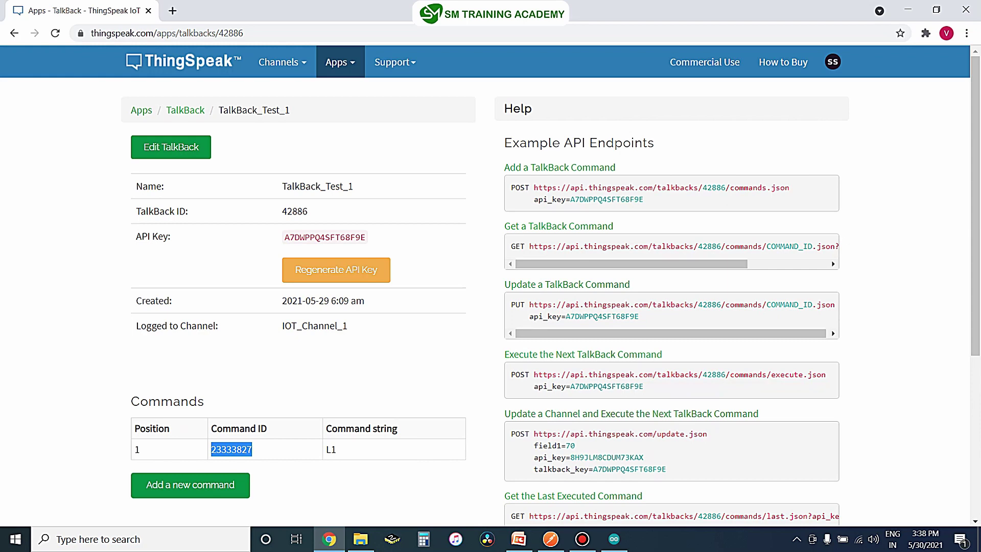
left_click(551, 539)
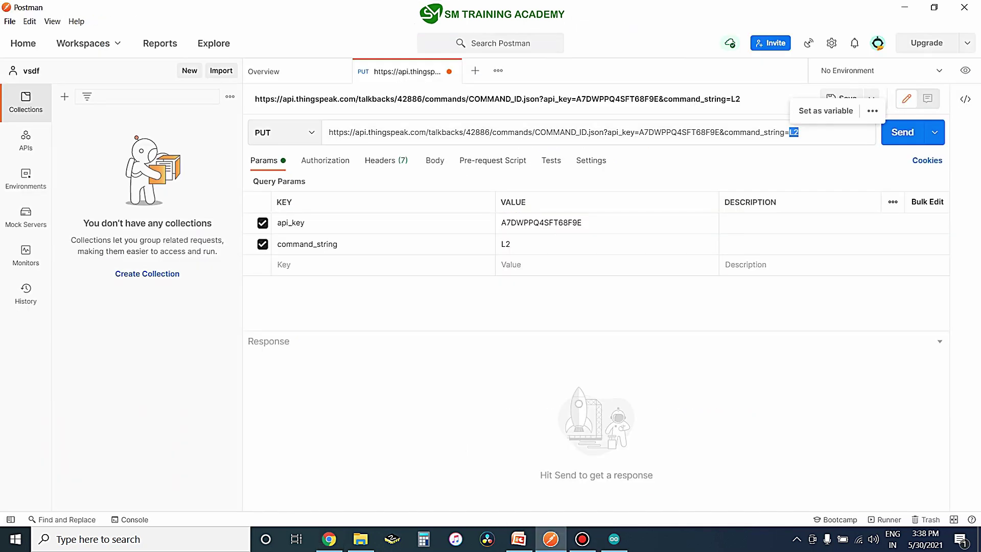
left_click_drag(587, 132, 535, 132)
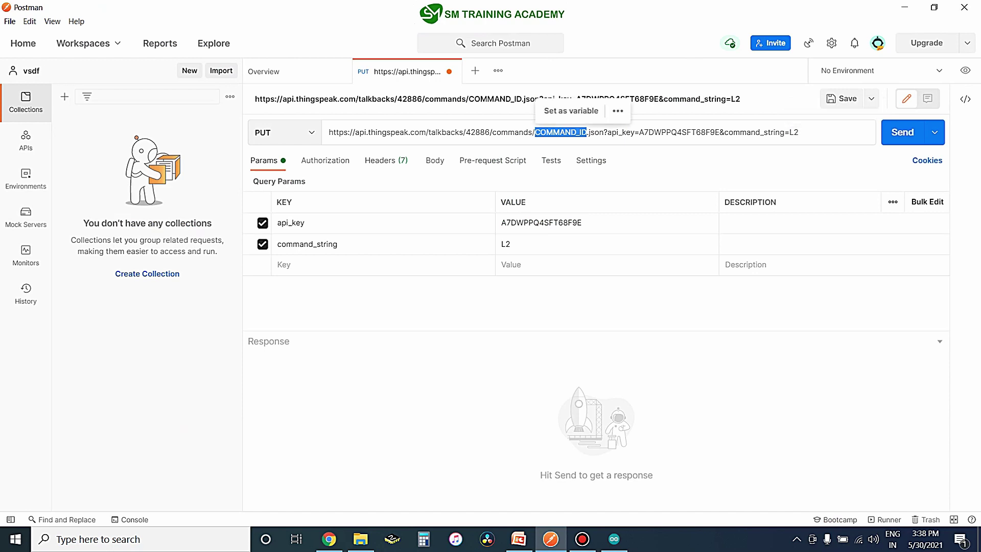
key("ctrl+v")
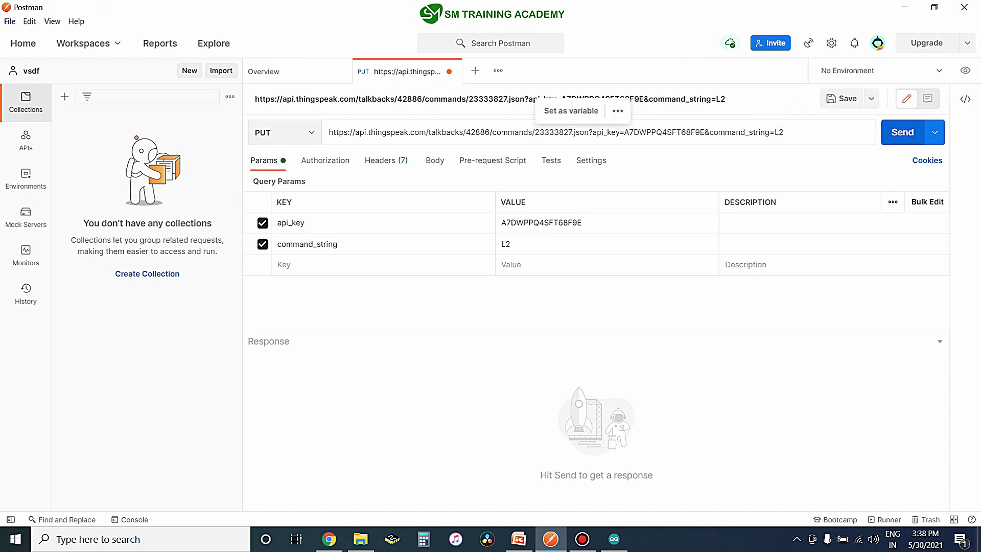
left_click(902, 133)
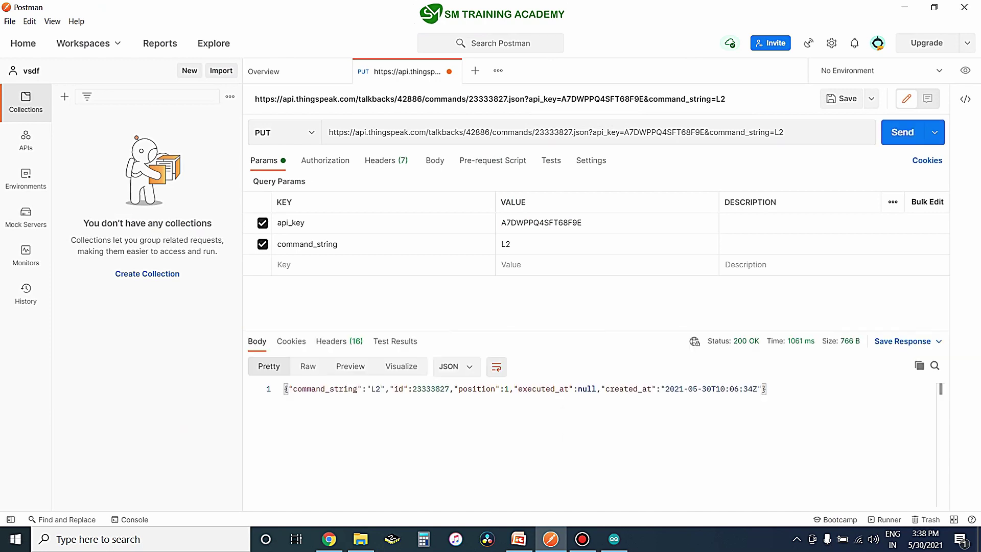
- Switch to ThingSpeak, reload the TalkBack_Test_1 page and check the command string in the Commands table
left_click_drag(786, 132, 775, 132)
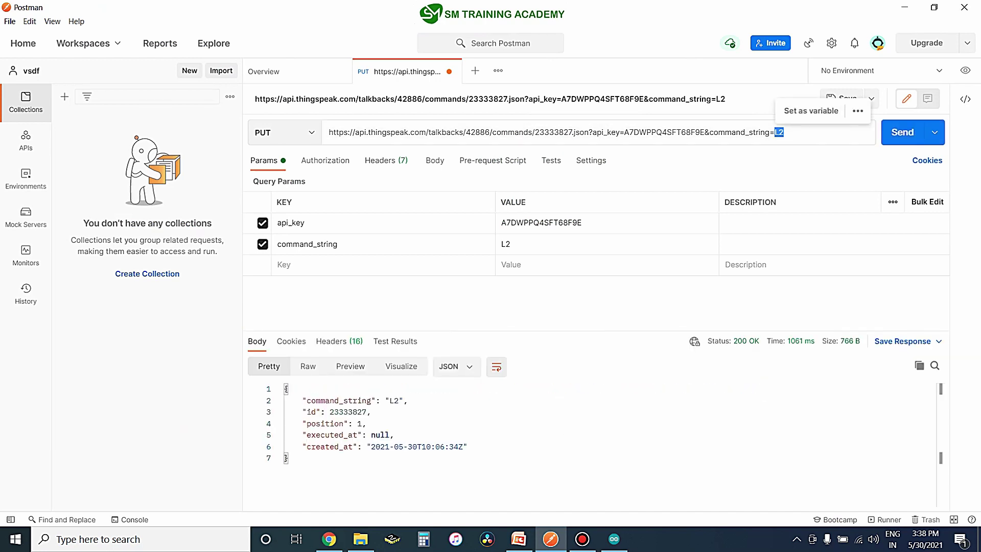
left_click(329, 539)
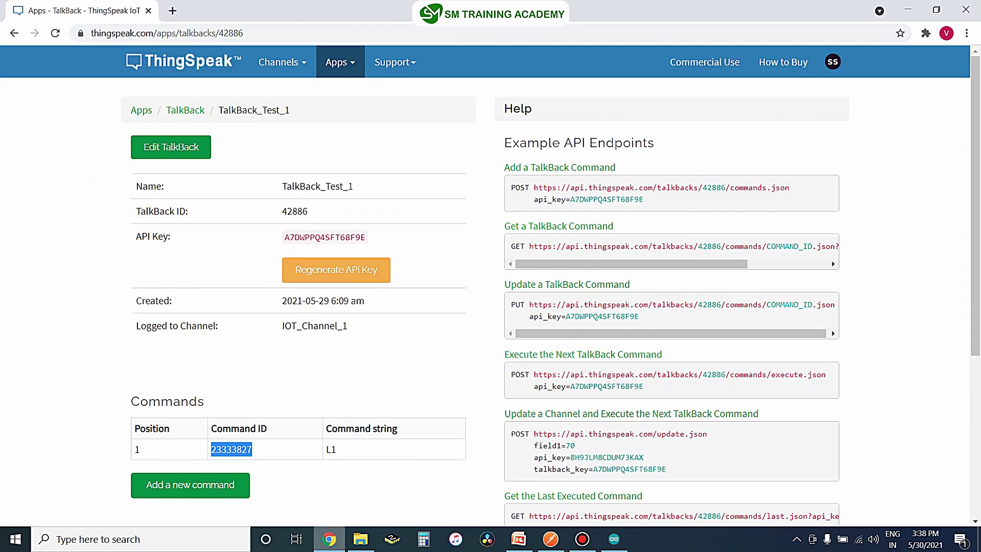
left_click(368, 381)
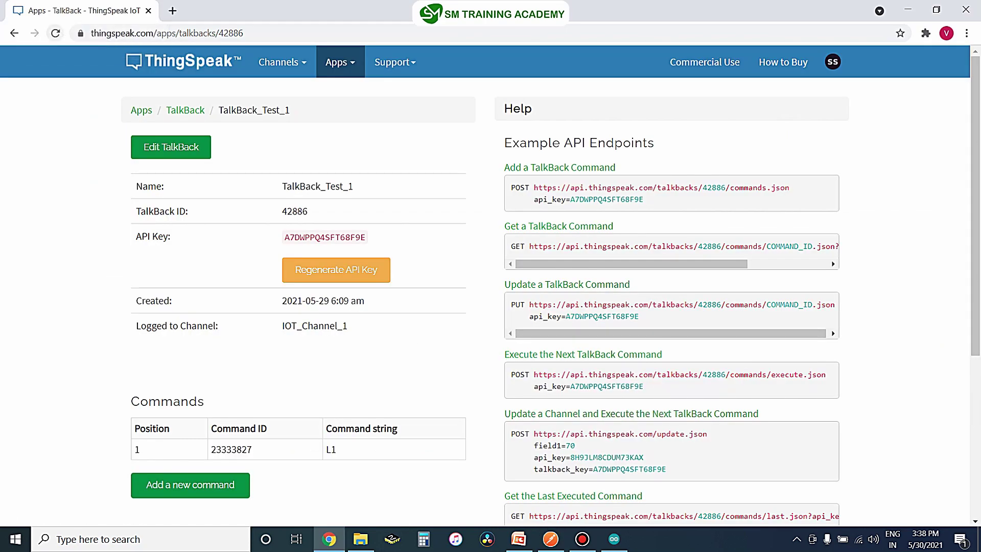
left_click(55, 33)
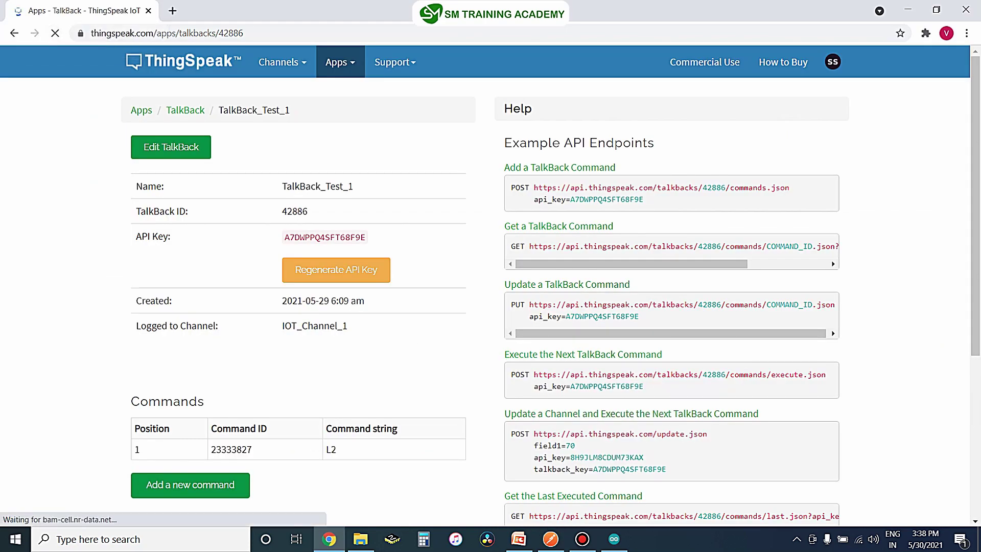
double_click(331, 449)
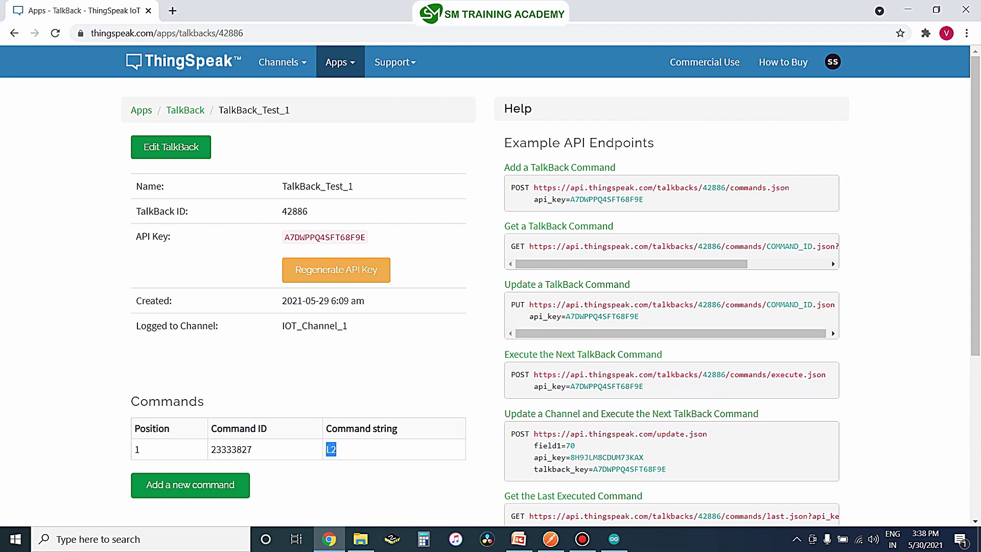
- In Postman, change command_string in the request URL to L1 and send the PUT request
left_click(551, 539)
left_click(785, 132)
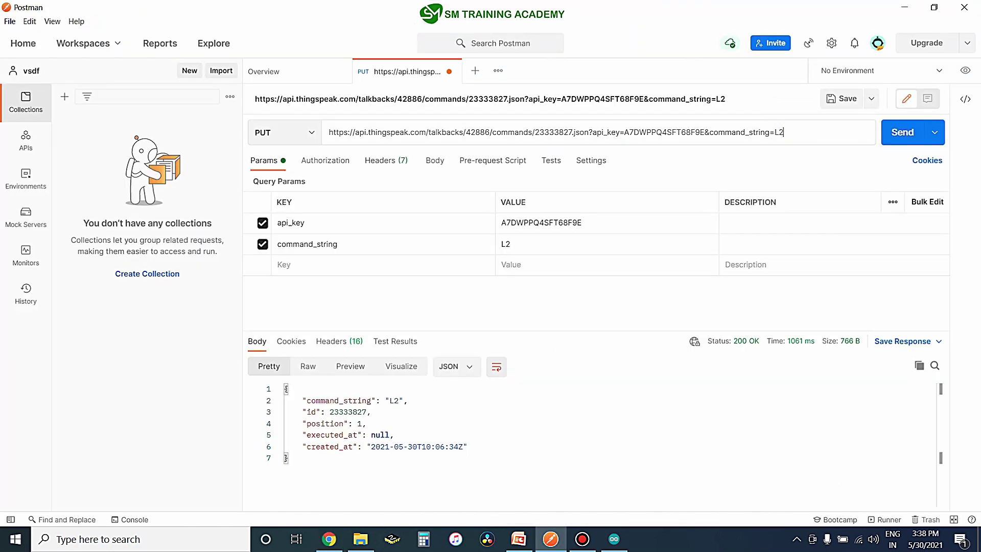
key("BackSpace")
type("1")
left_click(902, 133)
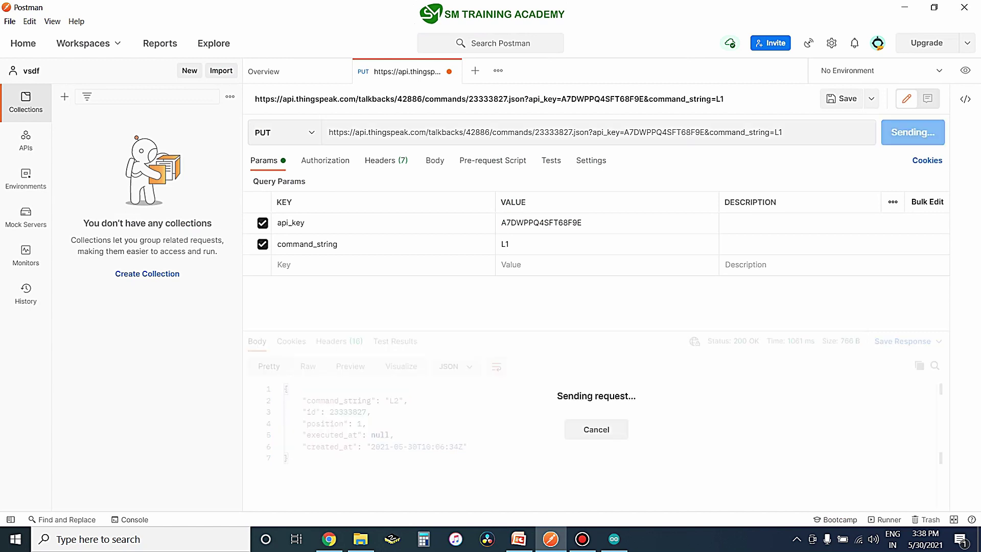
- Reload the TalkBack page in ThingSpeak and compare its command string with the Postman response
left_click(904, 7)
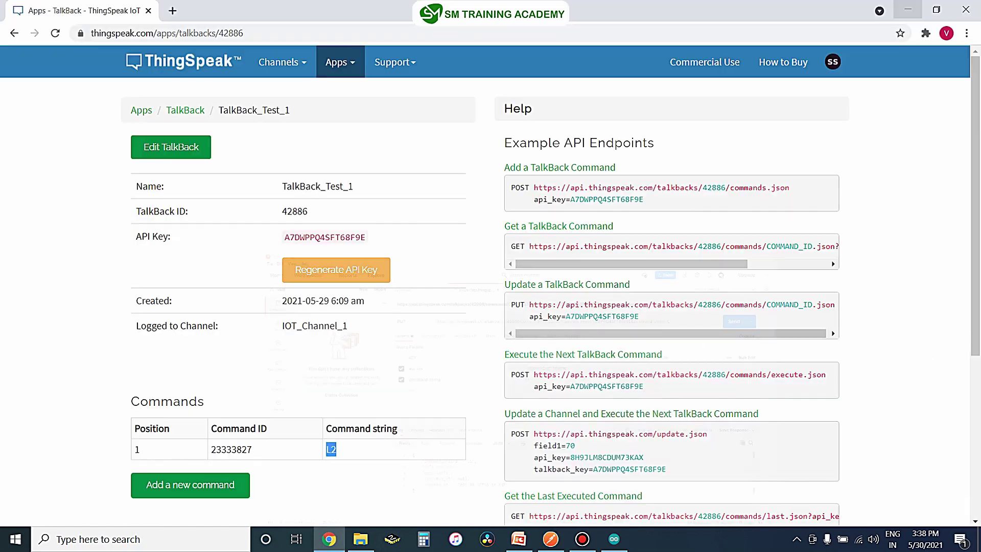
left_click(55, 33)
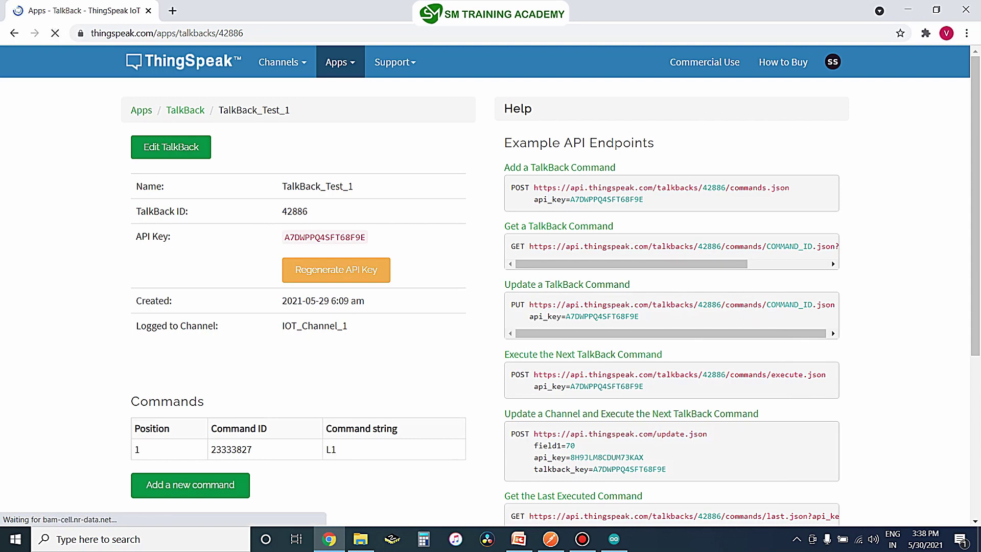
double_click(331, 449)
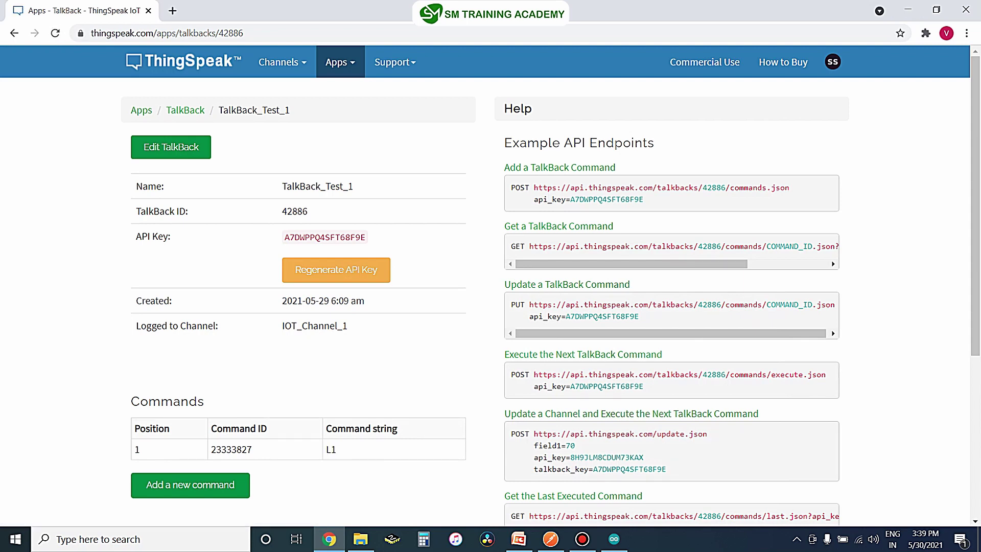
left_click(551, 539)
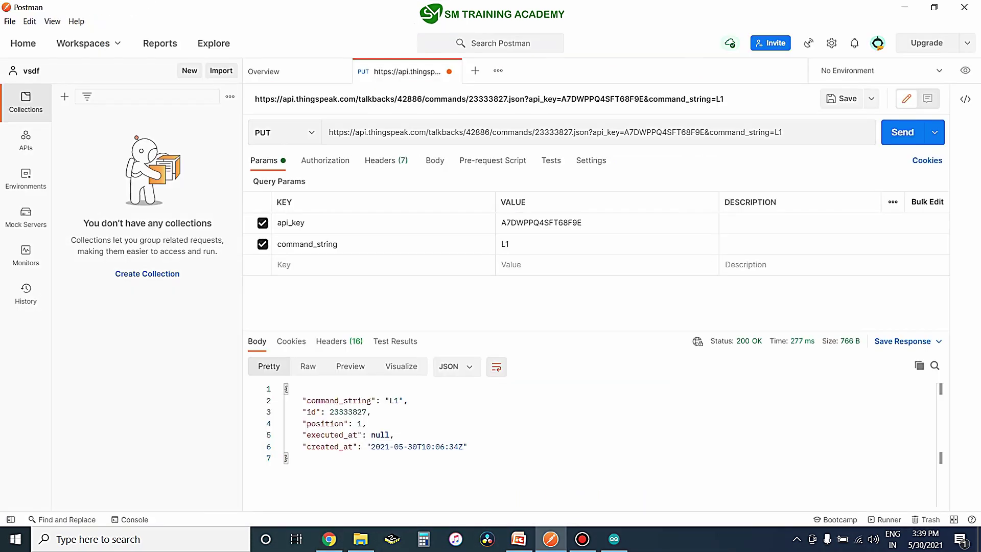
left_click(904, 8)
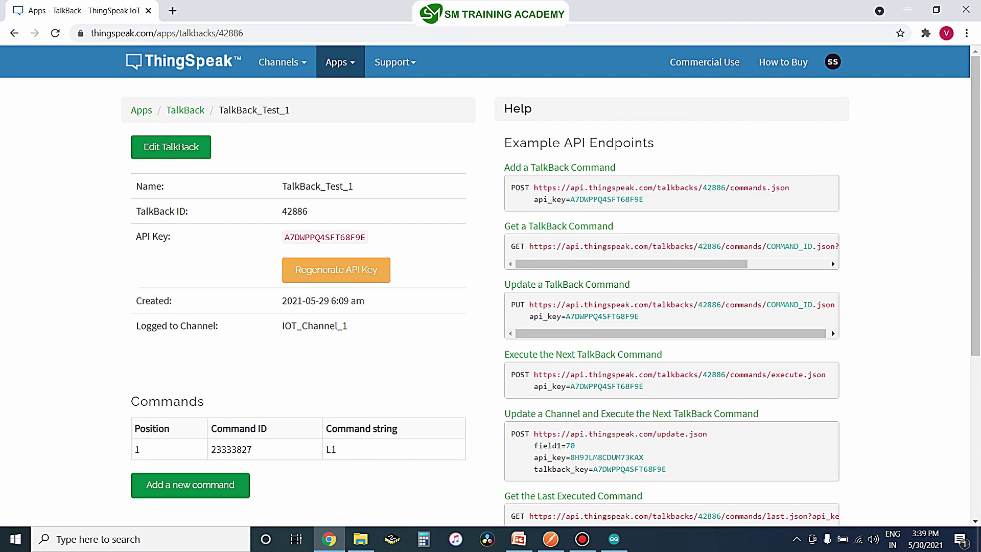
- Review the Command ID in ThingSpeak's Commands table and the complete update request URL in Postman
left_click_drag(252, 449, 210, 449)
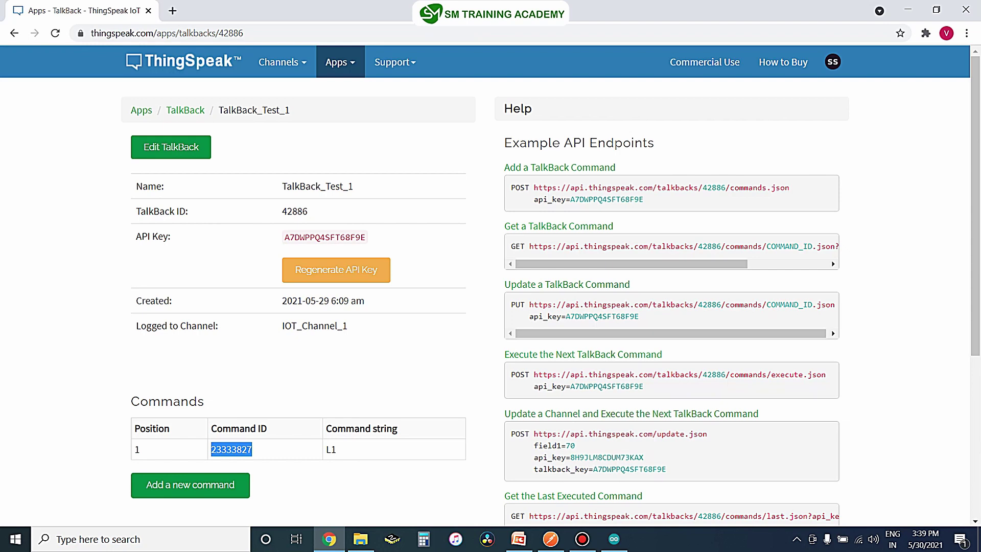
left_click(231, 450)
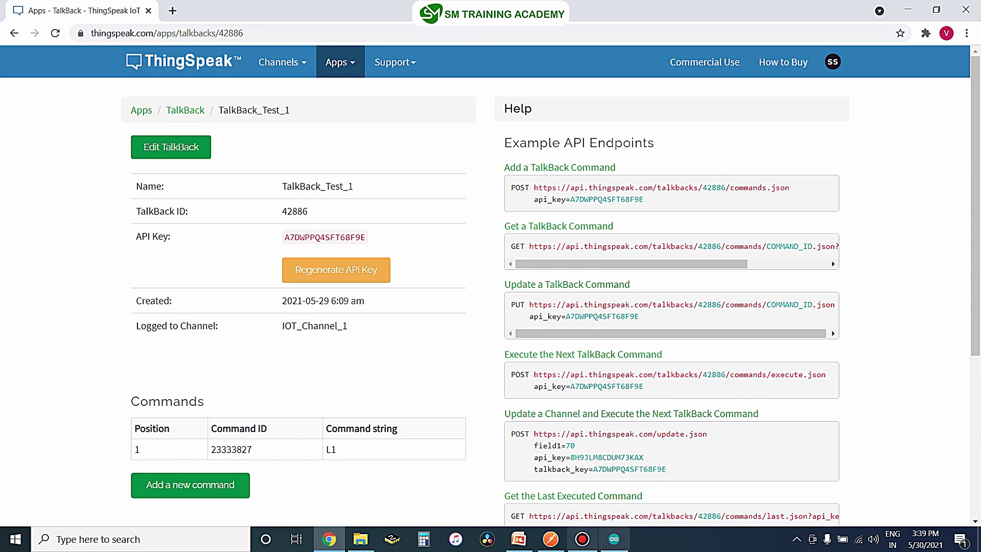
left_click(551, 539)
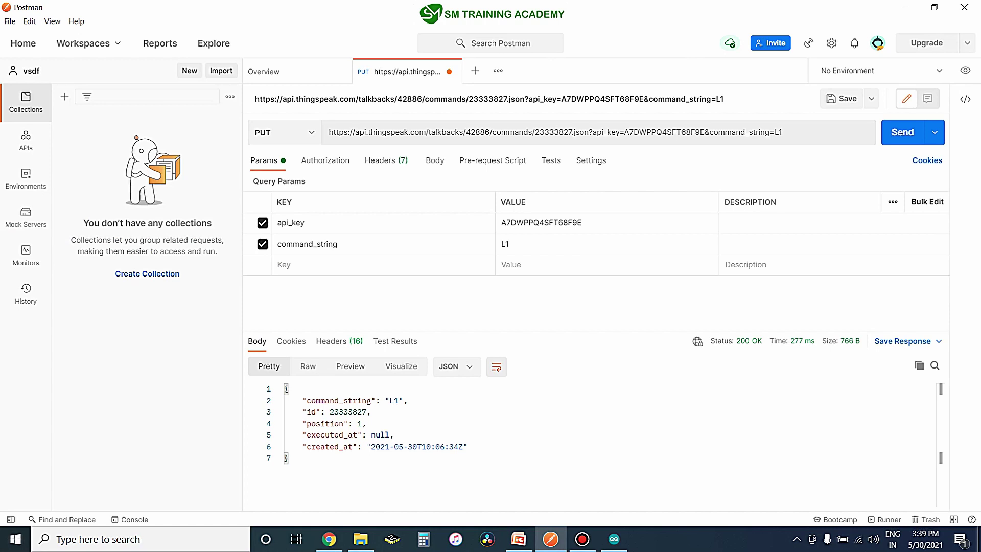
left_click_drag(784, 132, 328, 132)
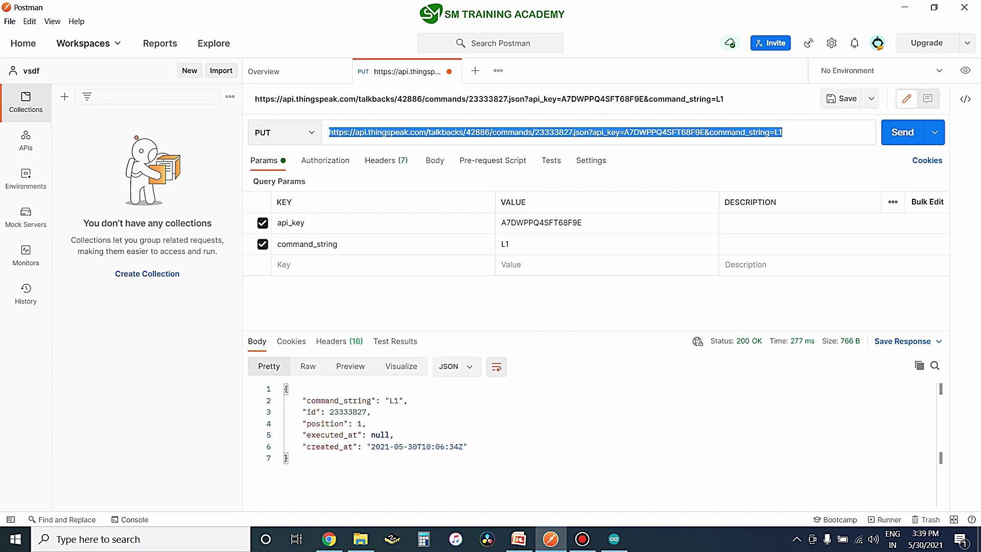
- Switch to the Arduino IDE and look through the whole Read_only_data sketch
left_click(904, 7)
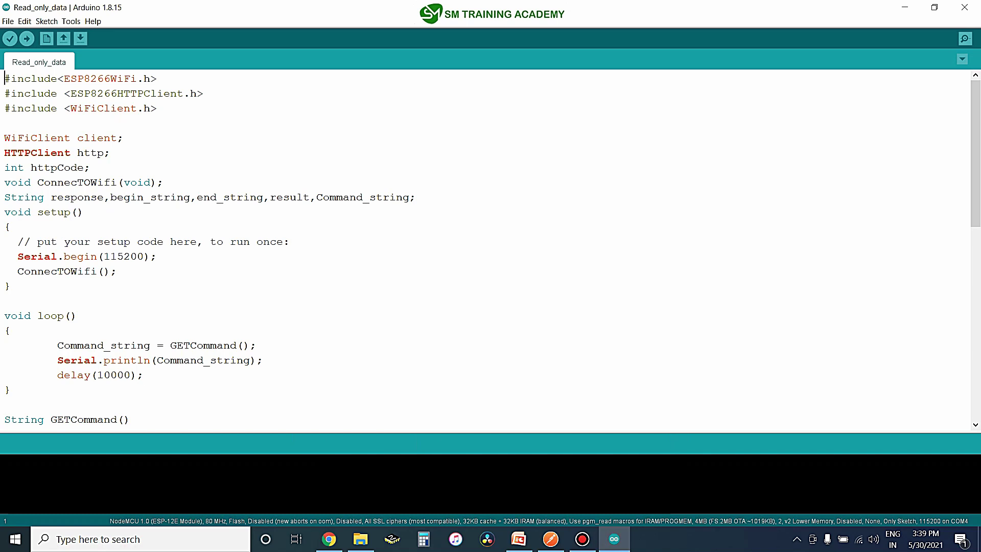
left_click_drag(5, 79, 18, 419)
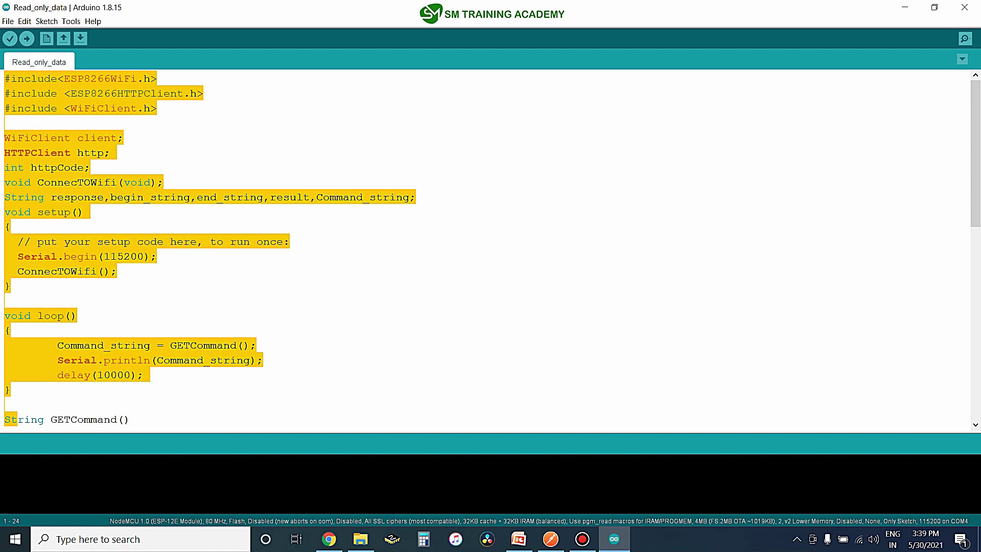
left_click(12, 285)
mouse_move(4, 79)
left_mouse_down()
mouse_move(15, 330)
mouse_move(26, 405)
mouse_move(44, 428)
mouse_move(35, 429)
left_mouse_up()
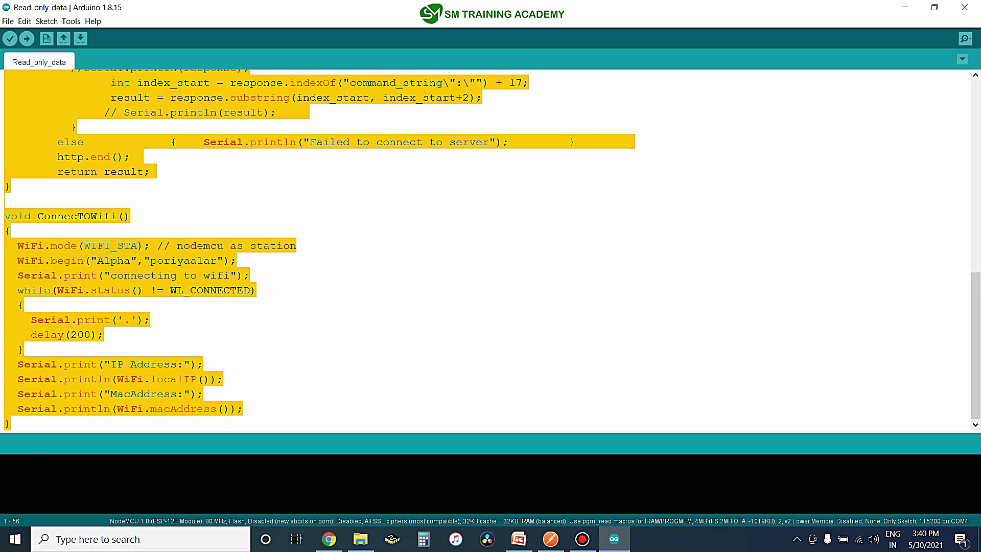
scroll(488, 250, "up", 10)
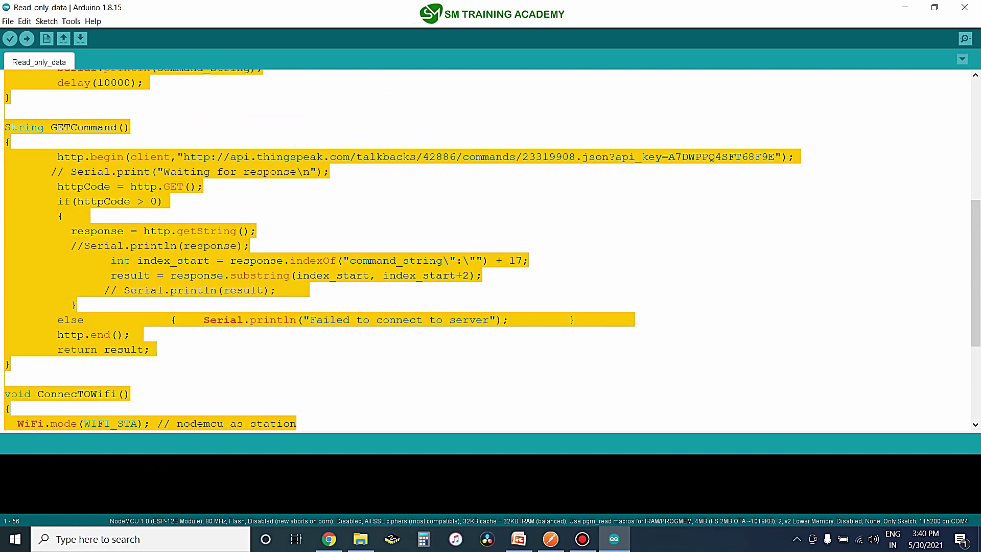
left_click(11, 305)
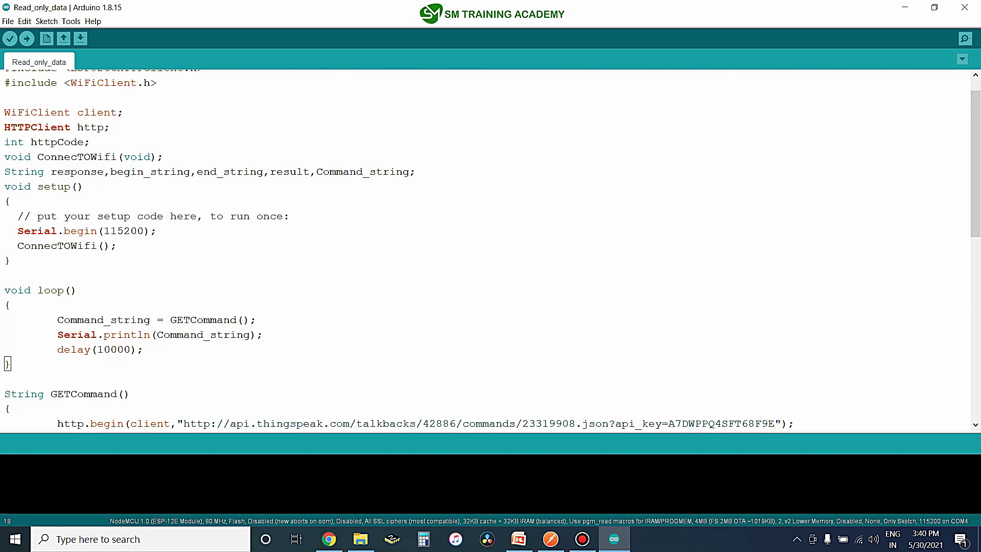
scroll(488, 250, "up", 1)
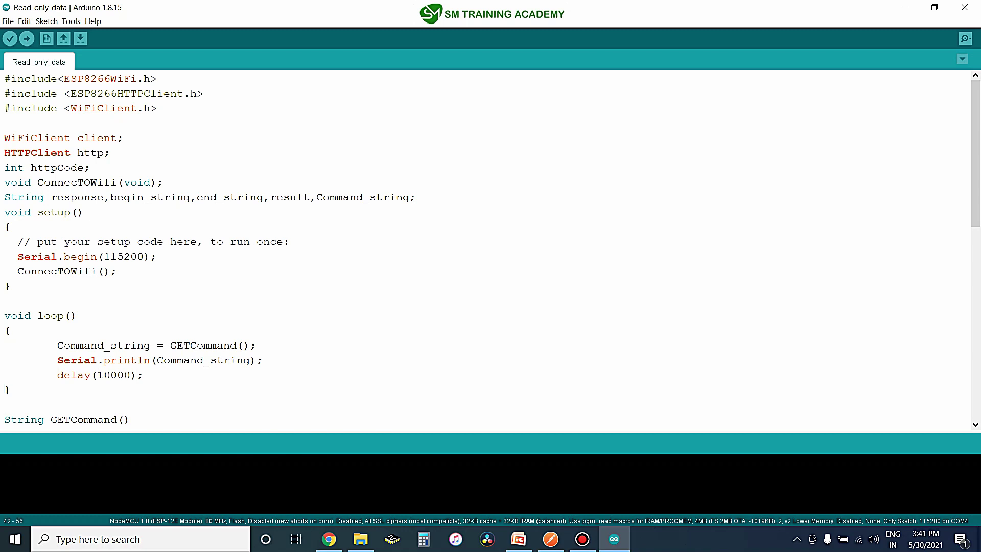
- Examine the ConnecTOWifi() call in setup() and the function's definition at the end of the sketch
left_click_drag(18, 241, 4, 271)
left_click(117, 272)
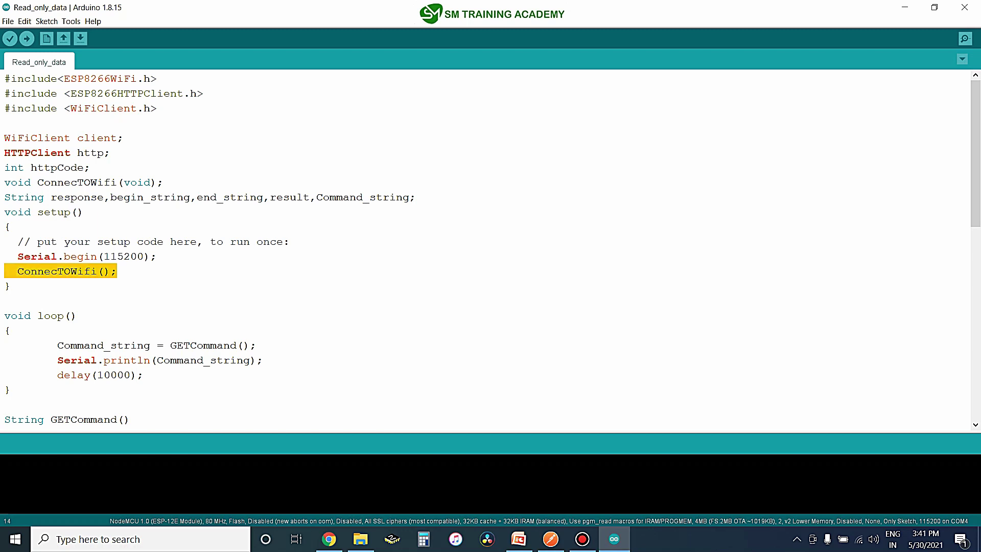
scroll(486, 250, "down", 10)
left_click_drag(4, 242, 20, 428)
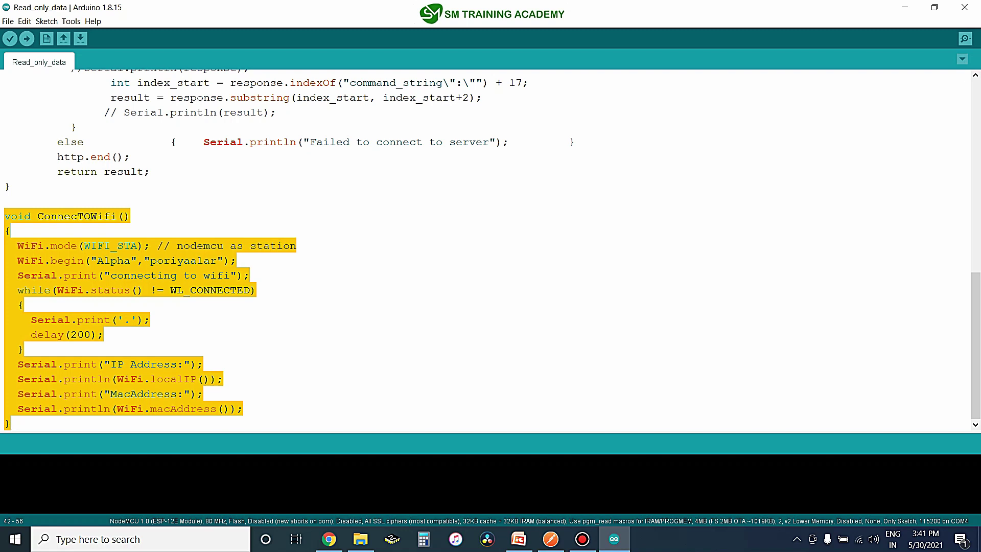
scroll(485, 250, "up", 6)
scroll(486, 250, "up", 3)
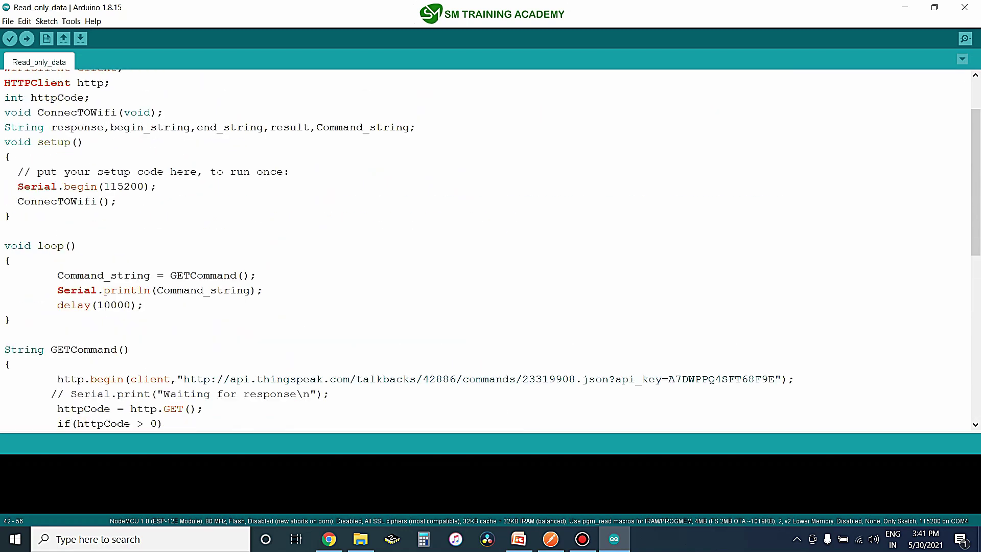
scroll(486, 251, "down", 2)
scroll(486, 250, "up", 2)
left_click_drag(118, 201, 12, 201)
left_click(118, 202)
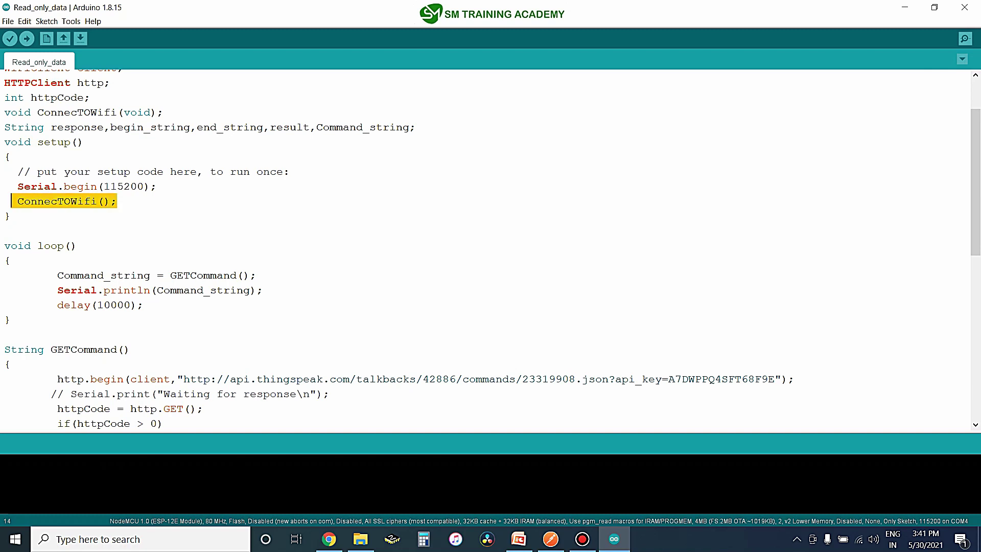
- Examine the complete GETCommand() function that requests the TalkBack command from ThingSpeak
scroll(485, 251, "down", 4)
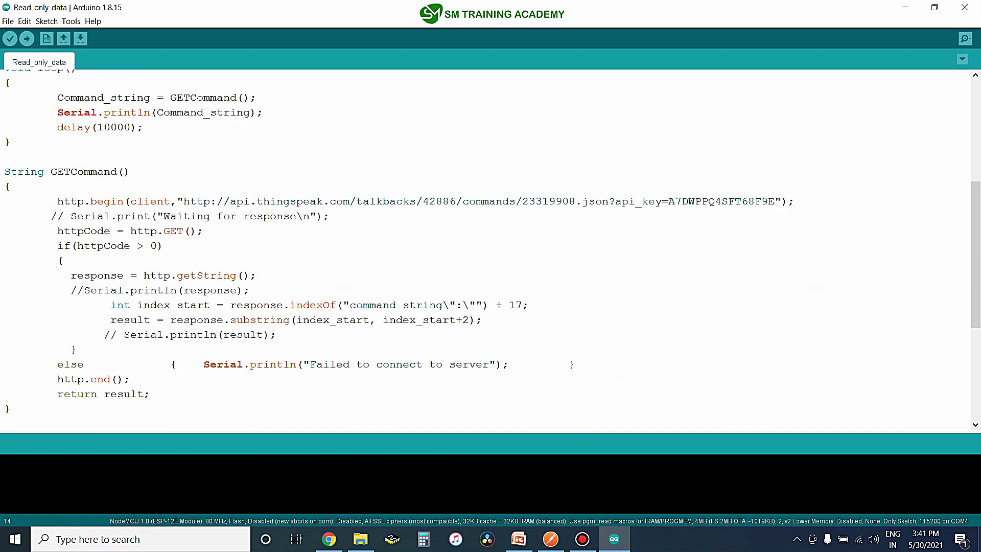
left_click_drag(4, 172, 11, 408)
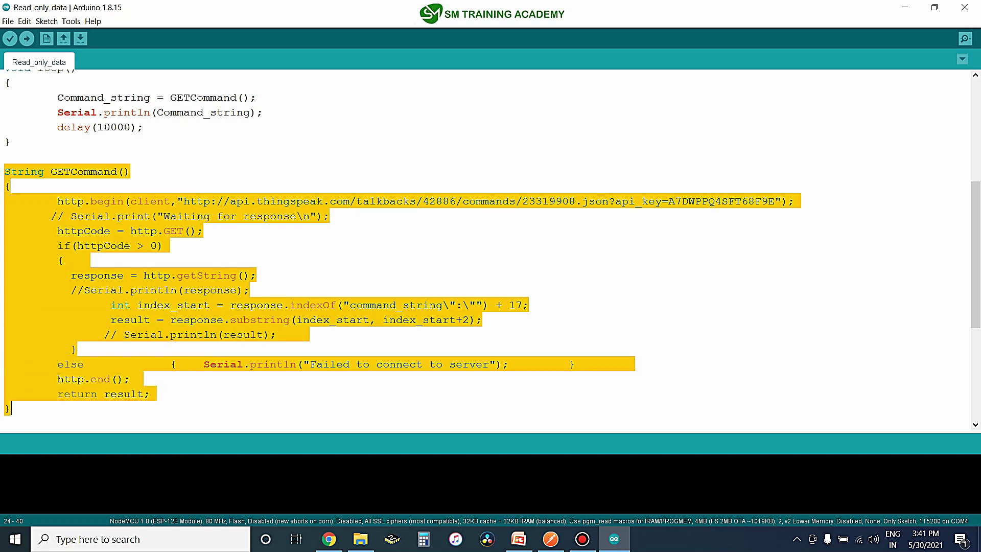